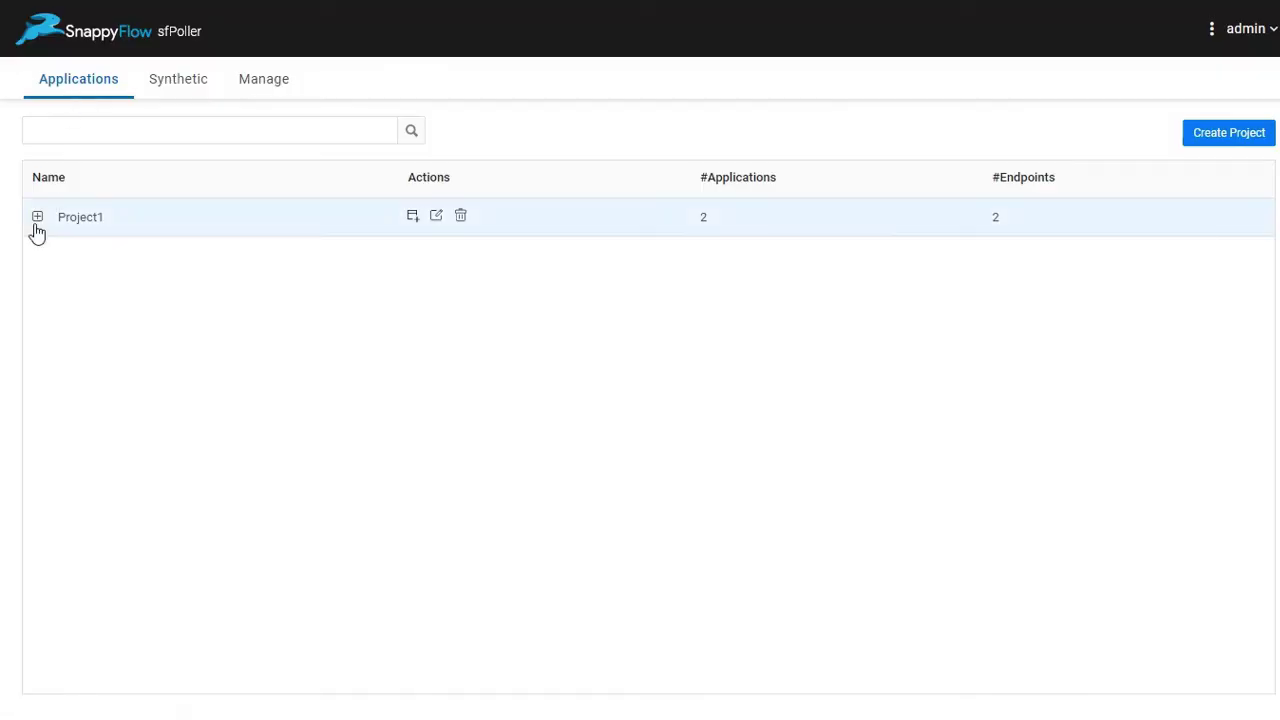
# - Examine the applications under Project1 and the requests in the Collect1 synthetic collection
pyautogui.click(37, 218)
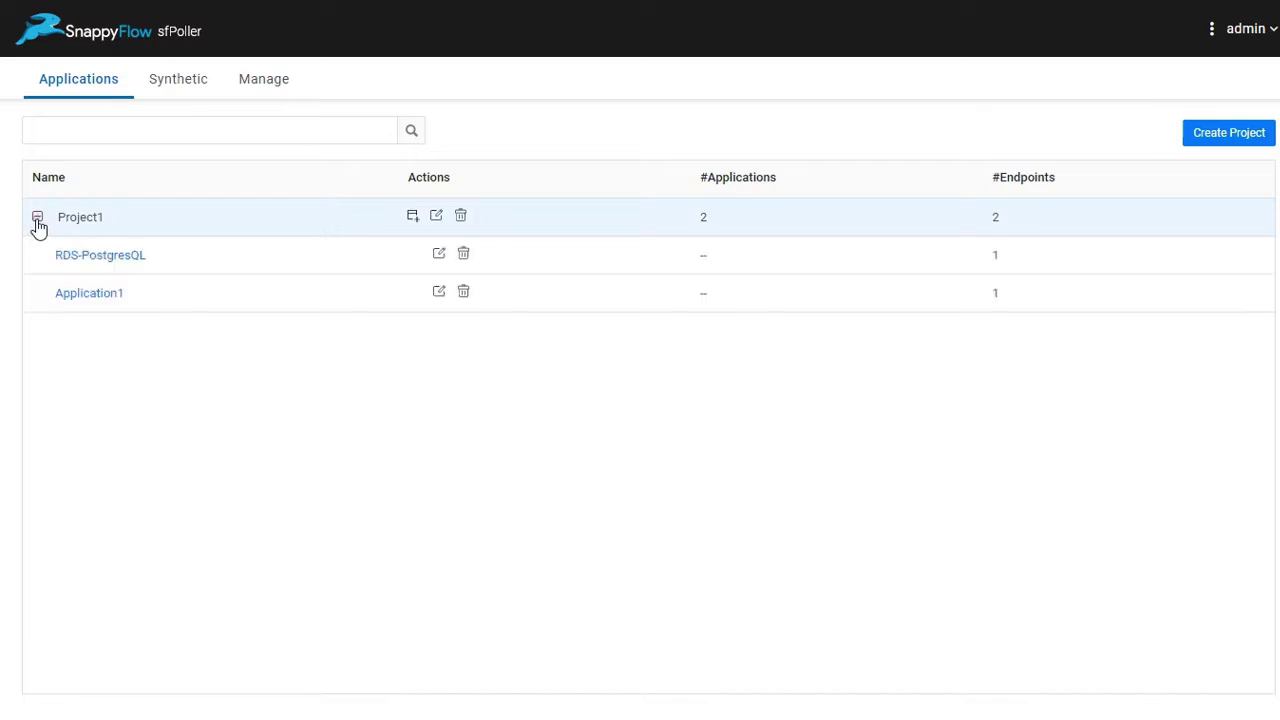
pyautogui.click(172, 80)
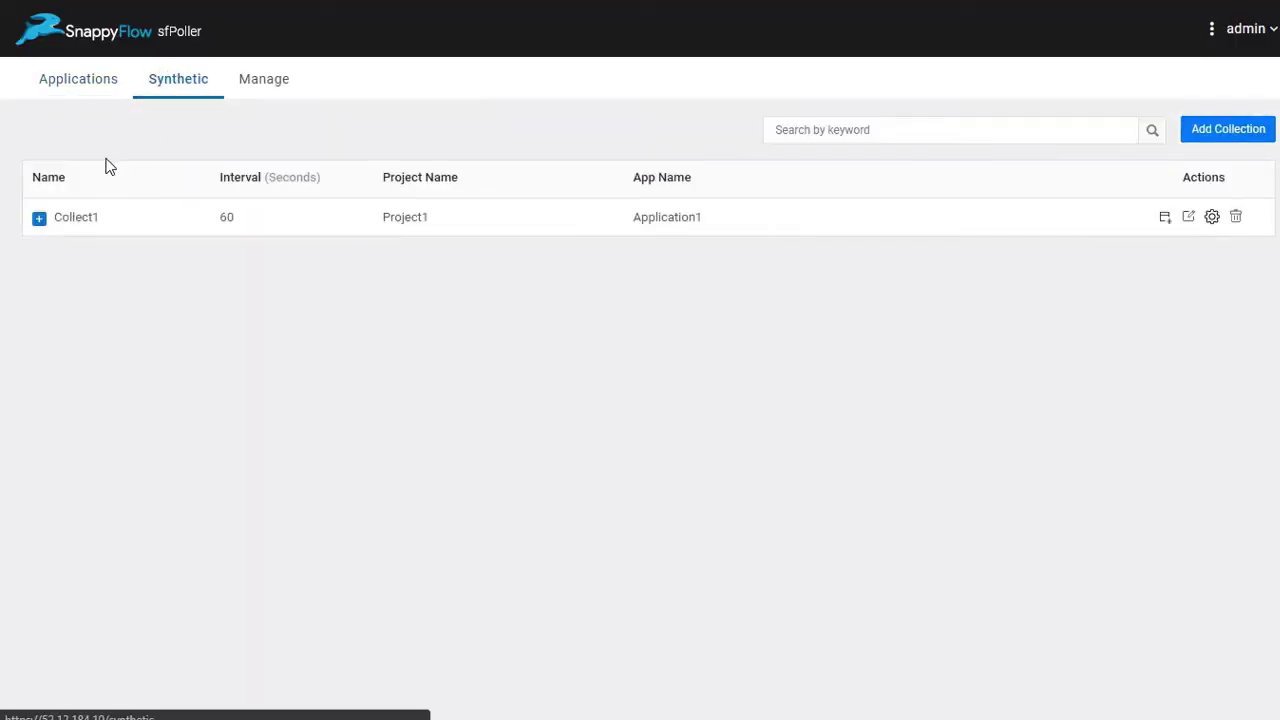
pyautogui.click(40, 220)
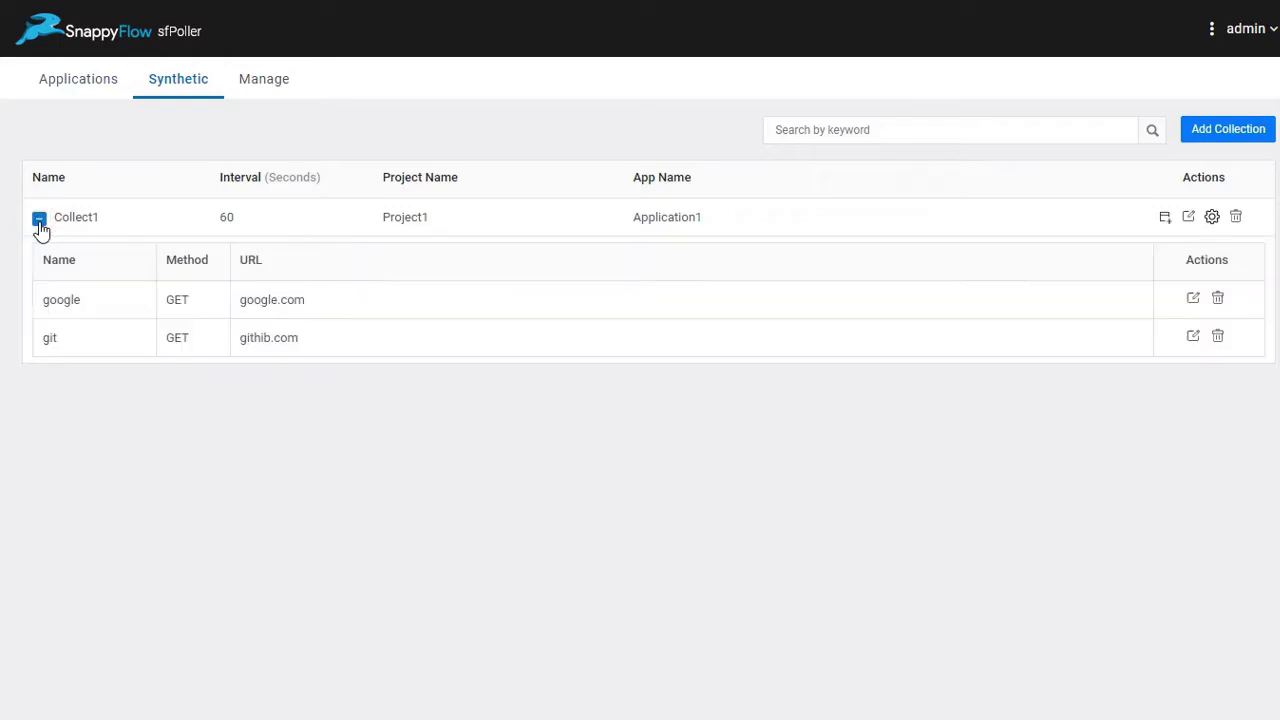
# - Copy the abc profile's key from the SnappyFlow portal and save it as the profile key in the sfPoller setup
pyautogui.click(252, 80)
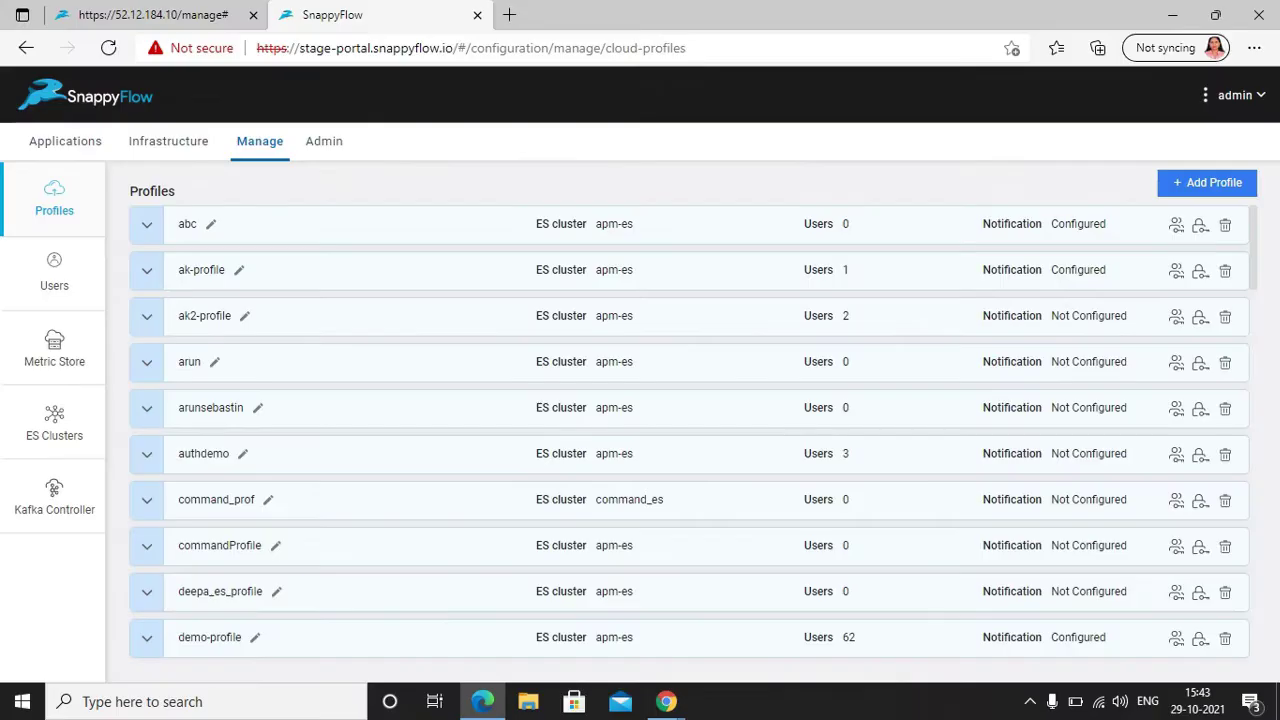
pyautogui.click(1177, 230)
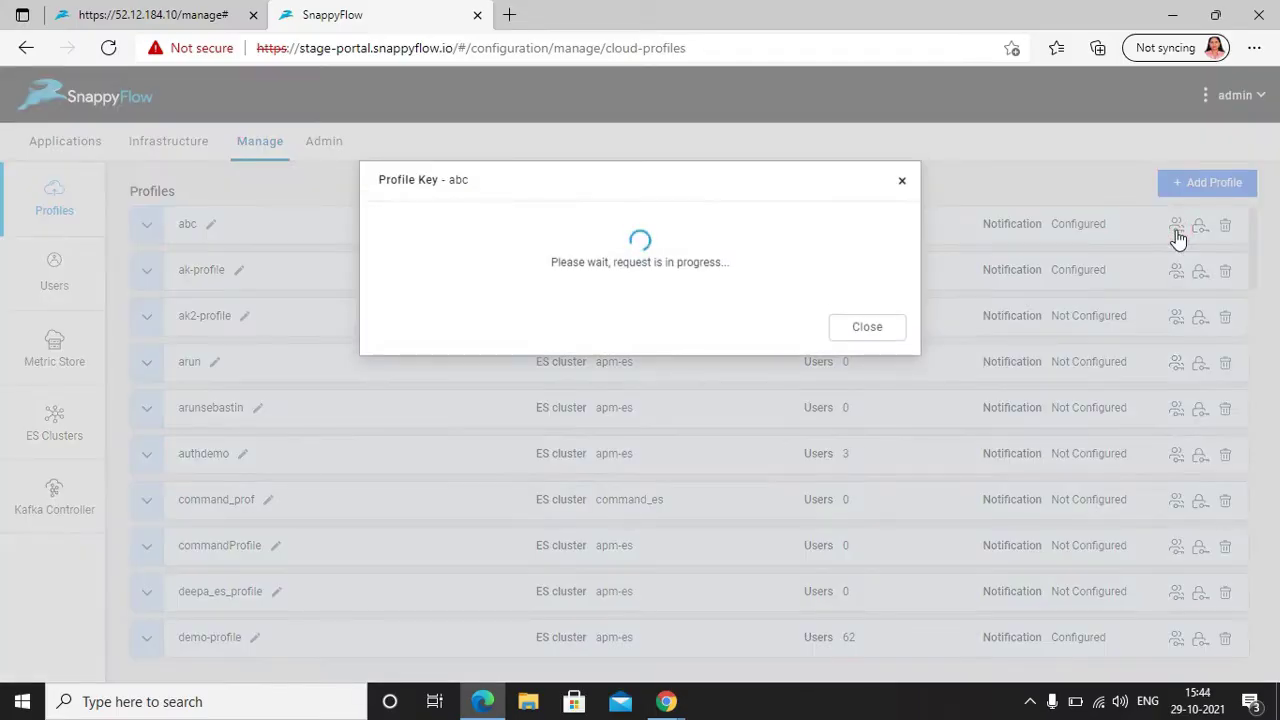
pyautogui.click(871, 238)
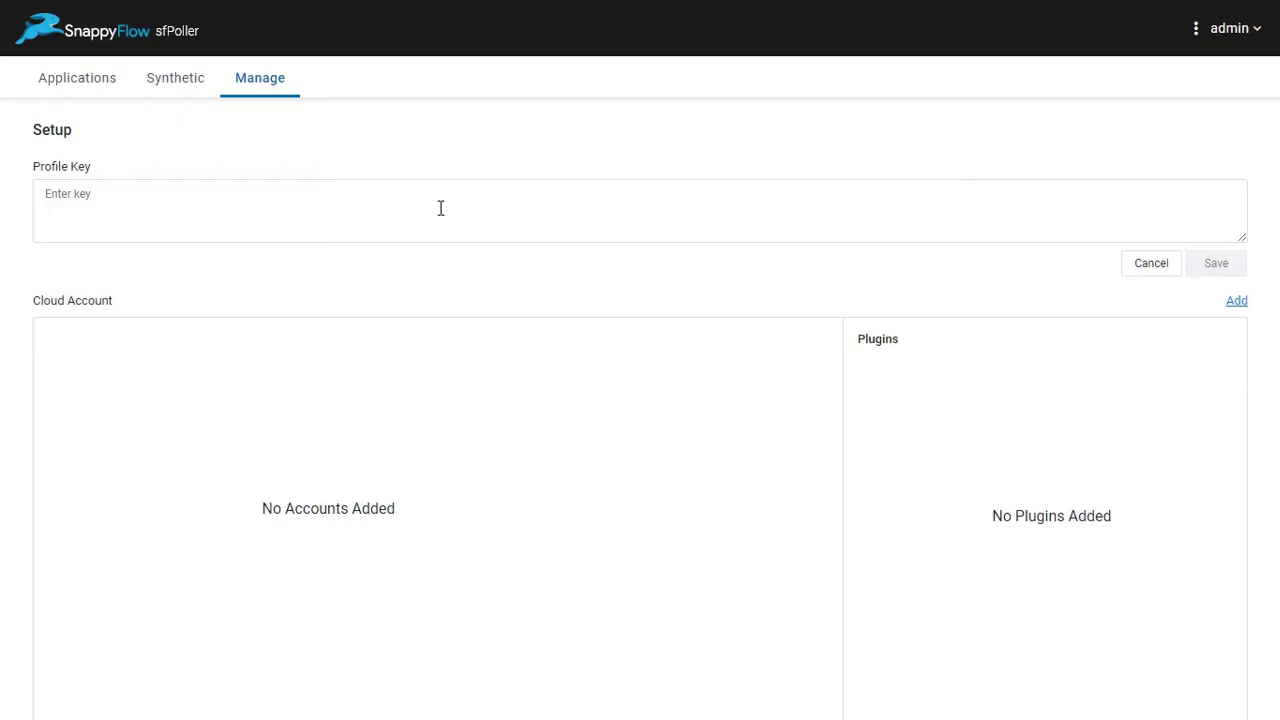
pyautogui.click(440, 208)
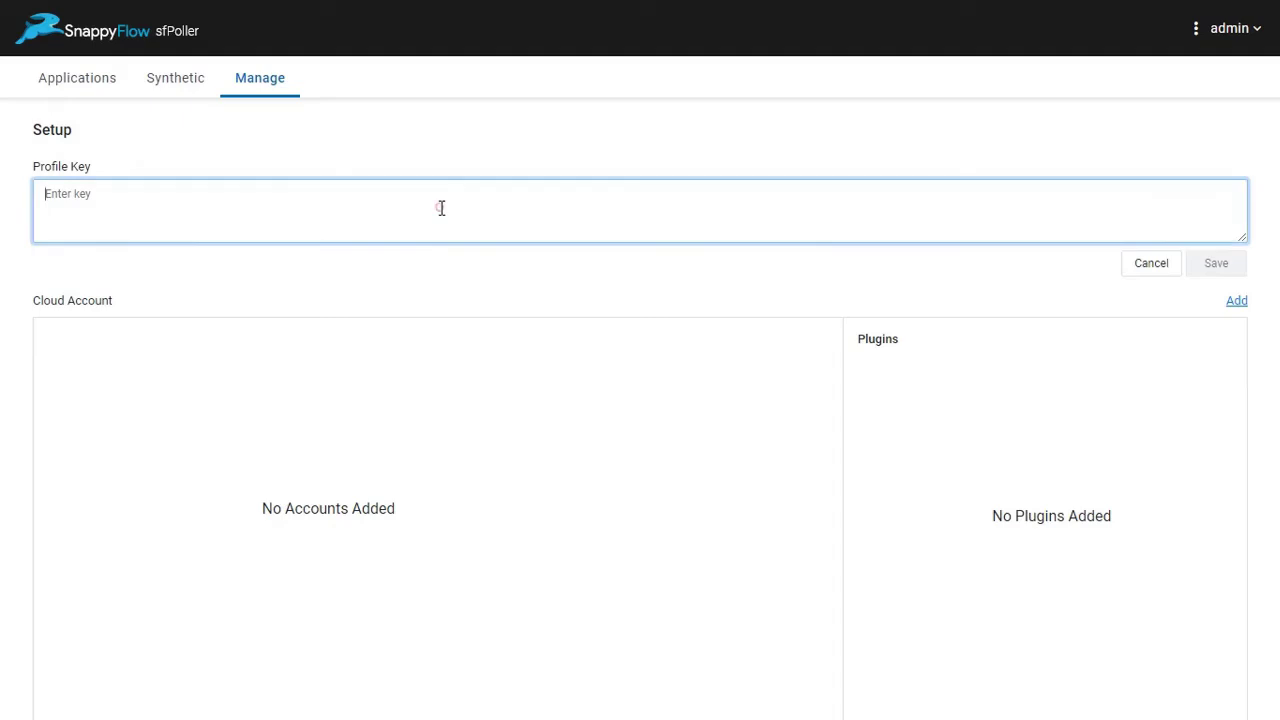
pyautogui.hotkey('ctrl', 'v')
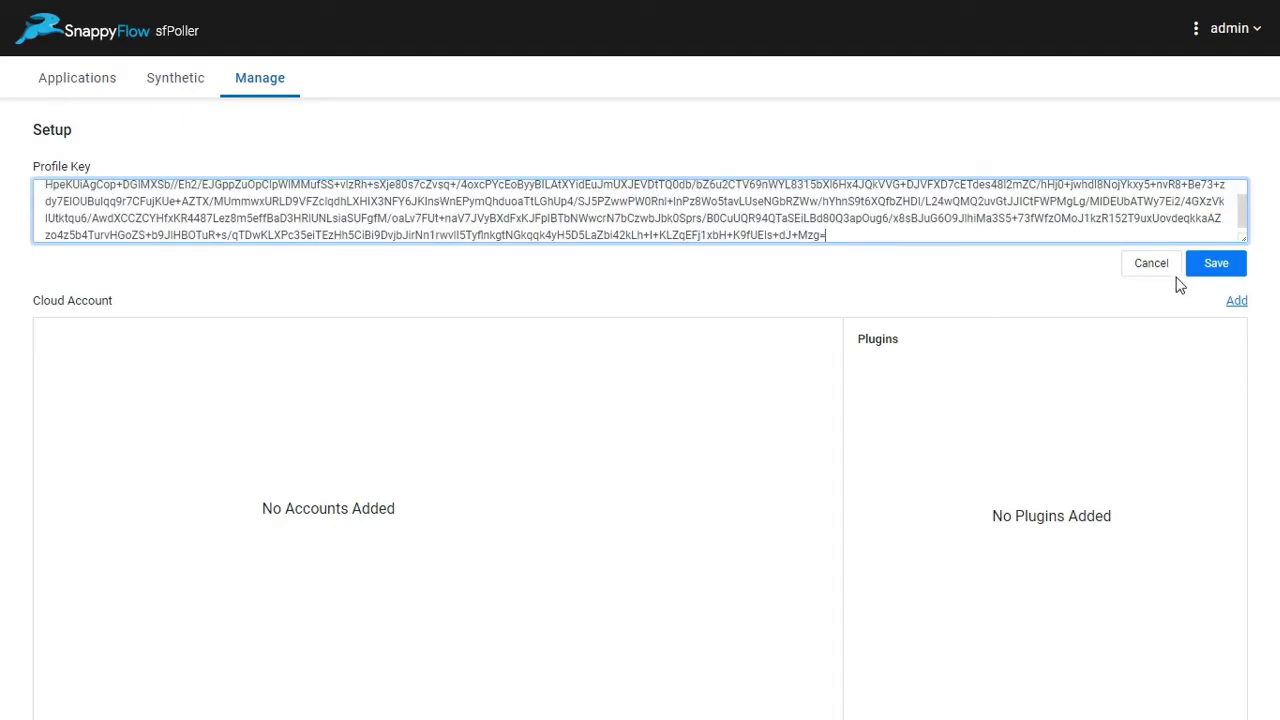
pyautogui.click(1210, 266)
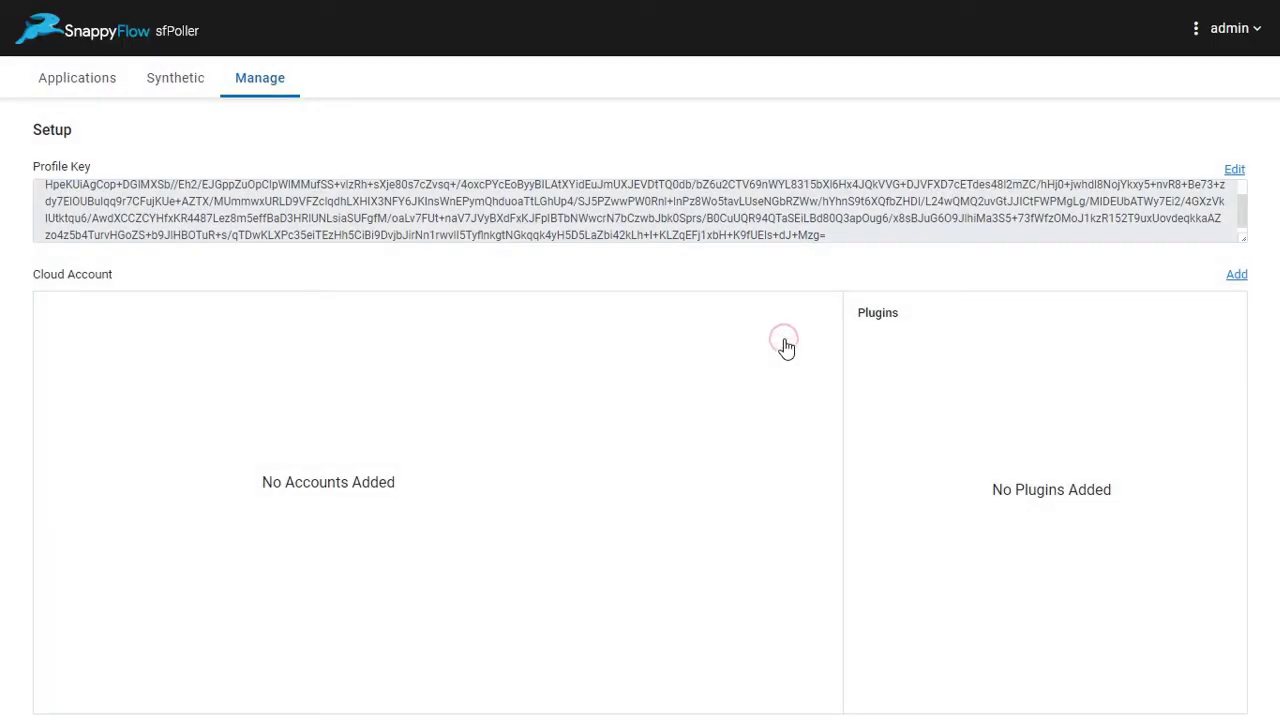
# - Add an AWS cloud account named aws1 with IAM Role access and region us-west-2
pyautogui.click(1236, 276)
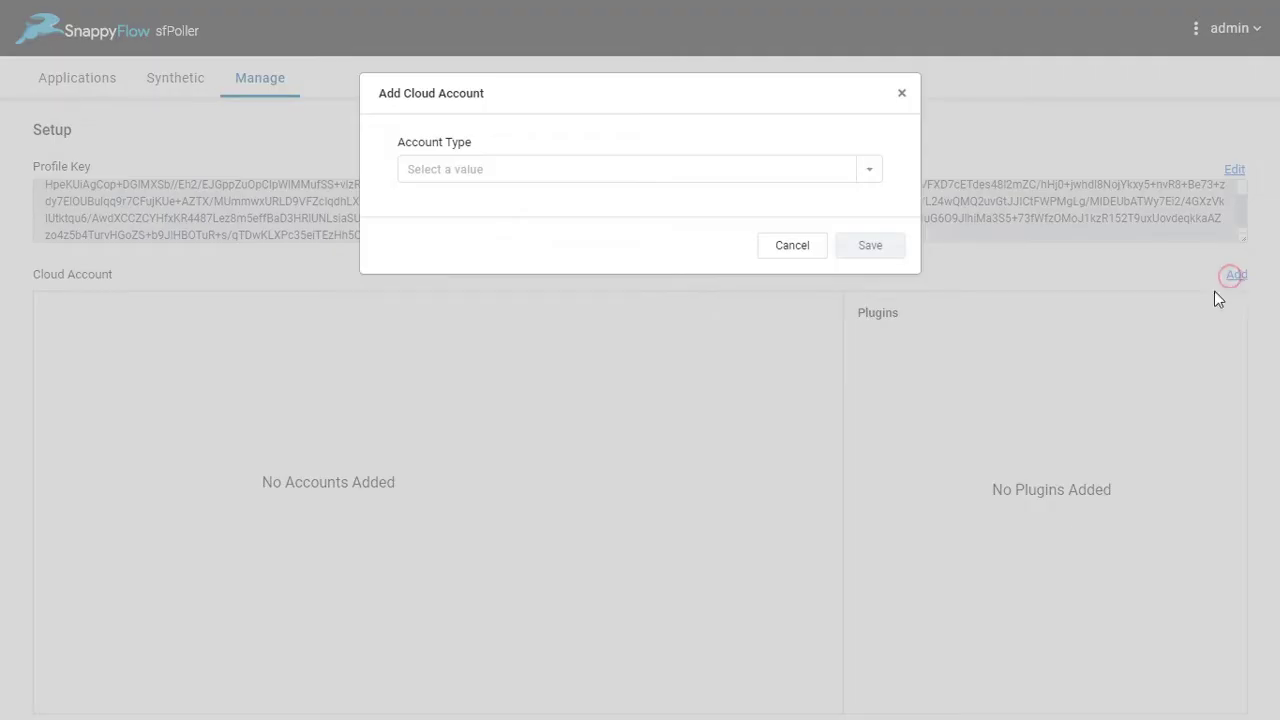
pyautogui.click(806, 170)
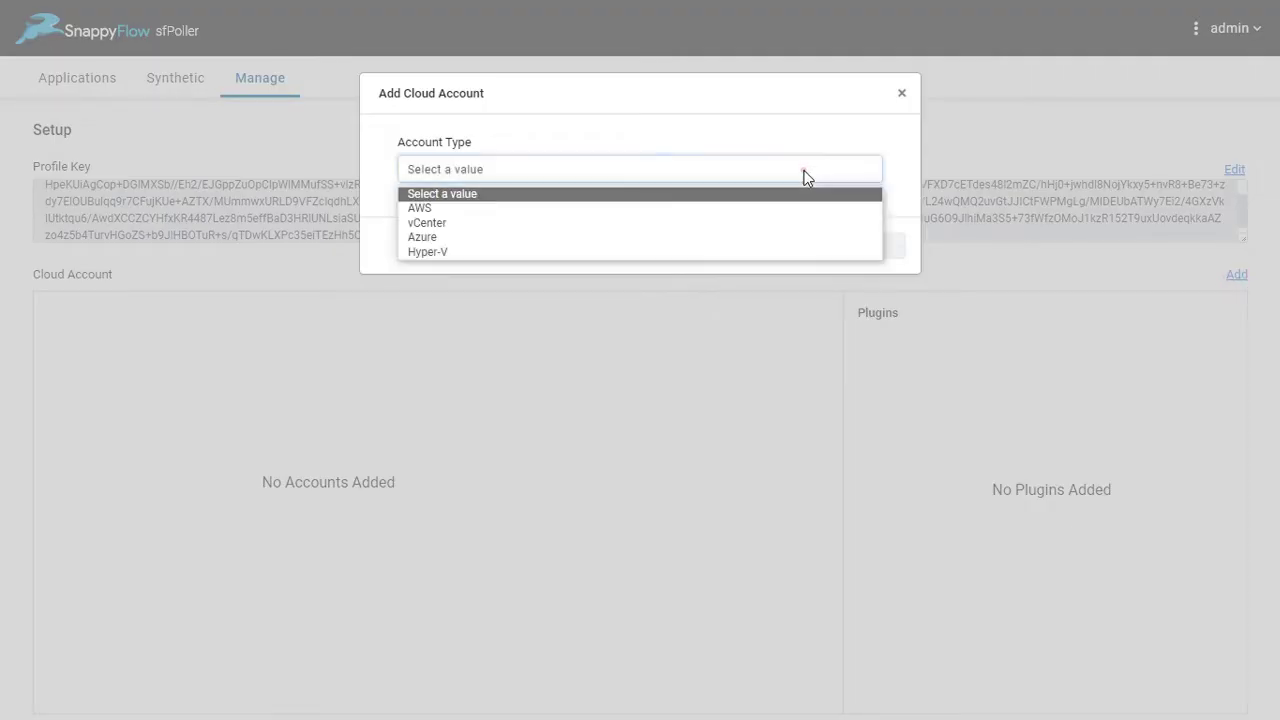
pyautogui.click(582, 209)
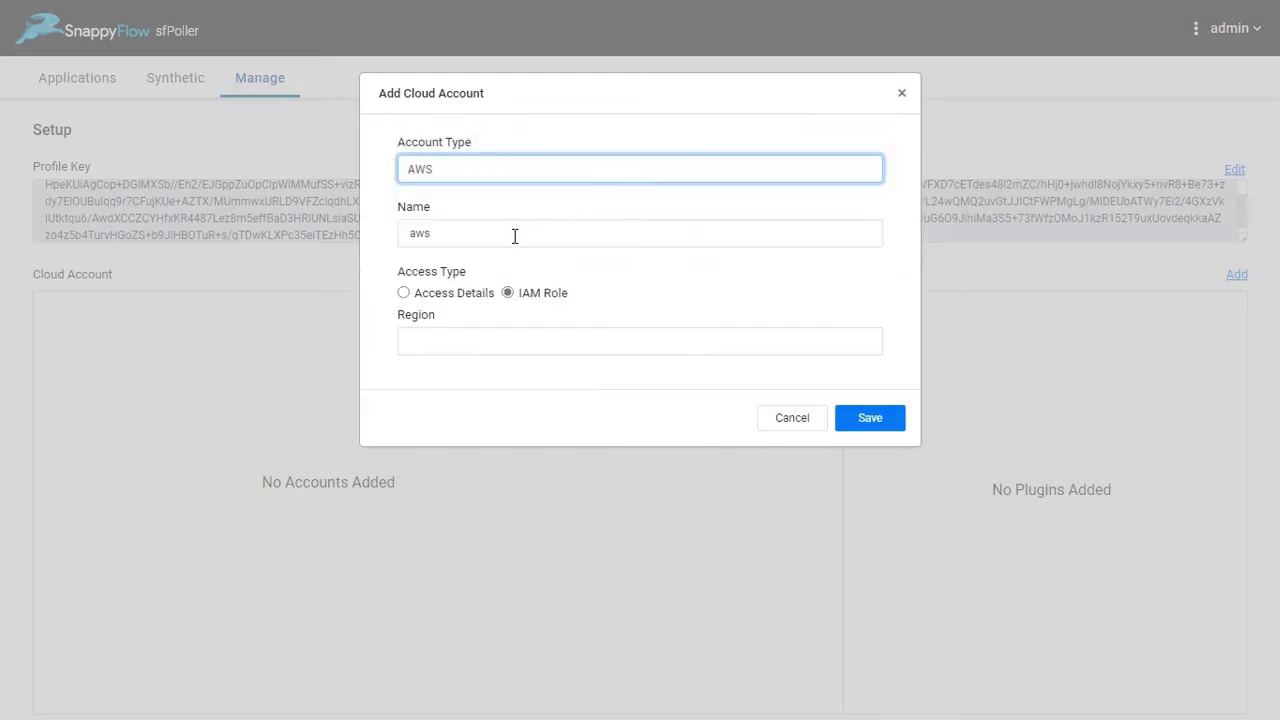
pyautogui.click(514, 236)
pyautogui.write('1')
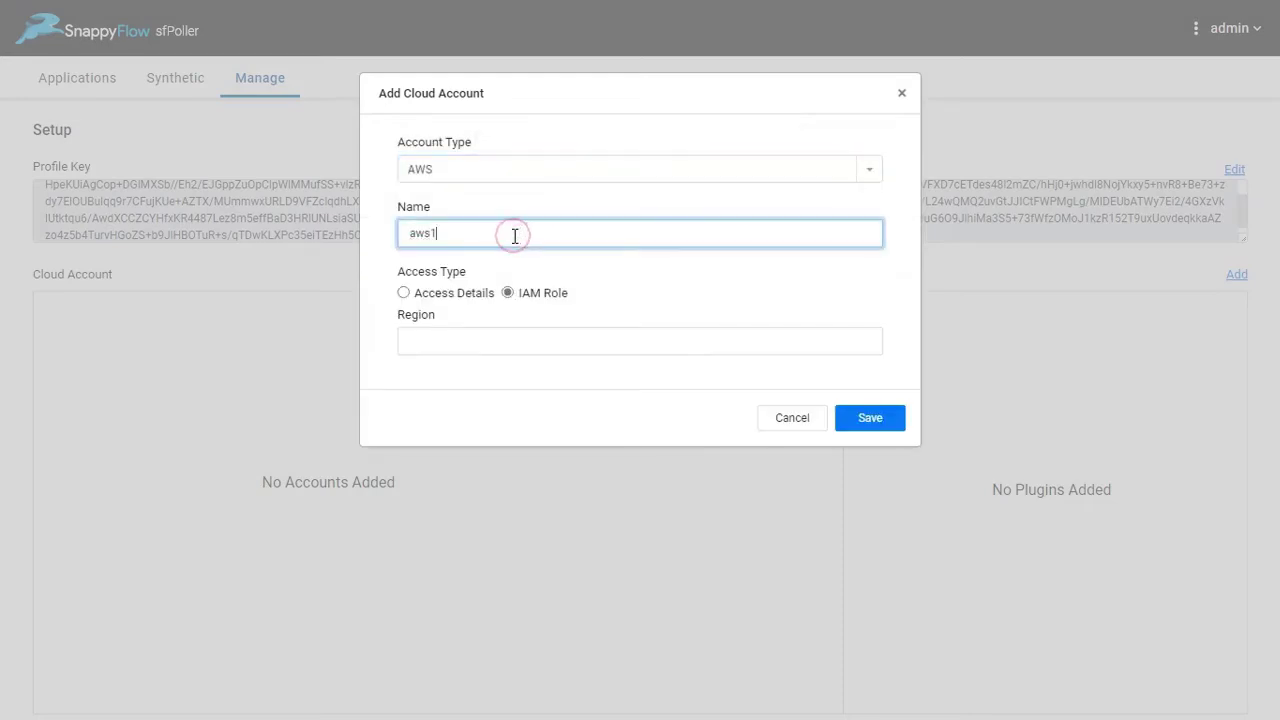
pyautogui.click(463, 340)
pyautogui.write('us-west-2')
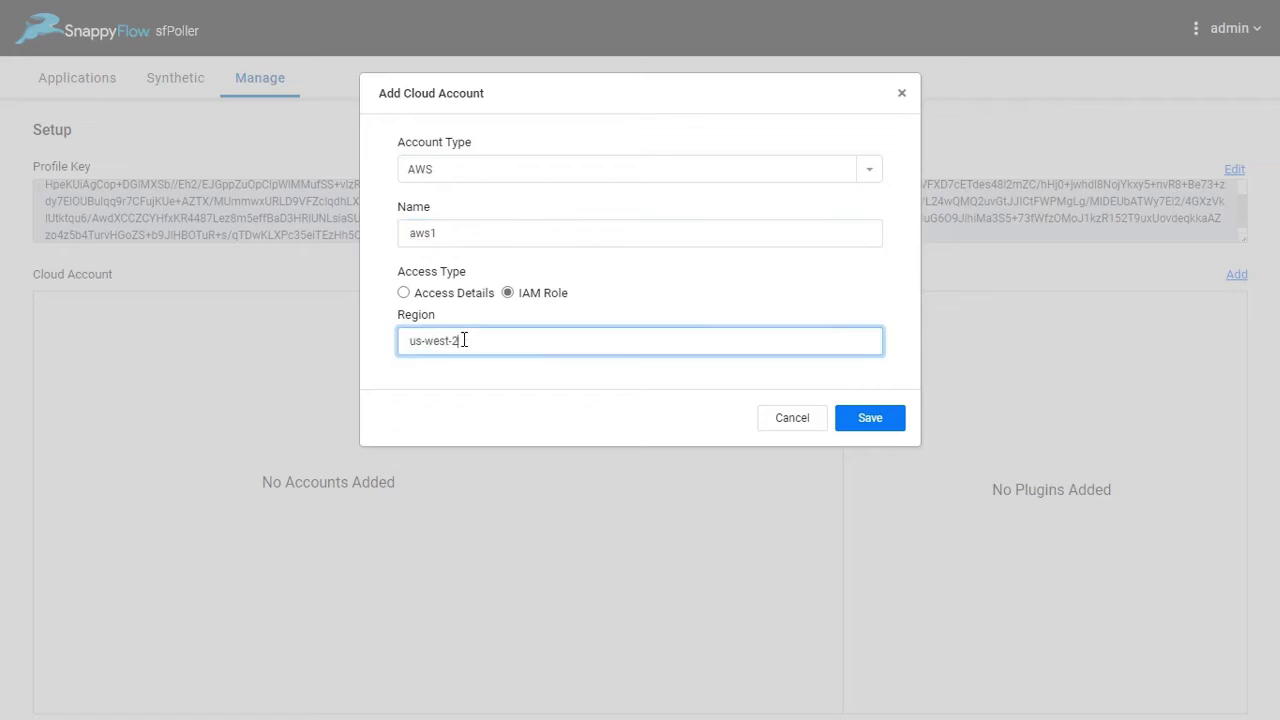
pyautogui.click(860, 417)
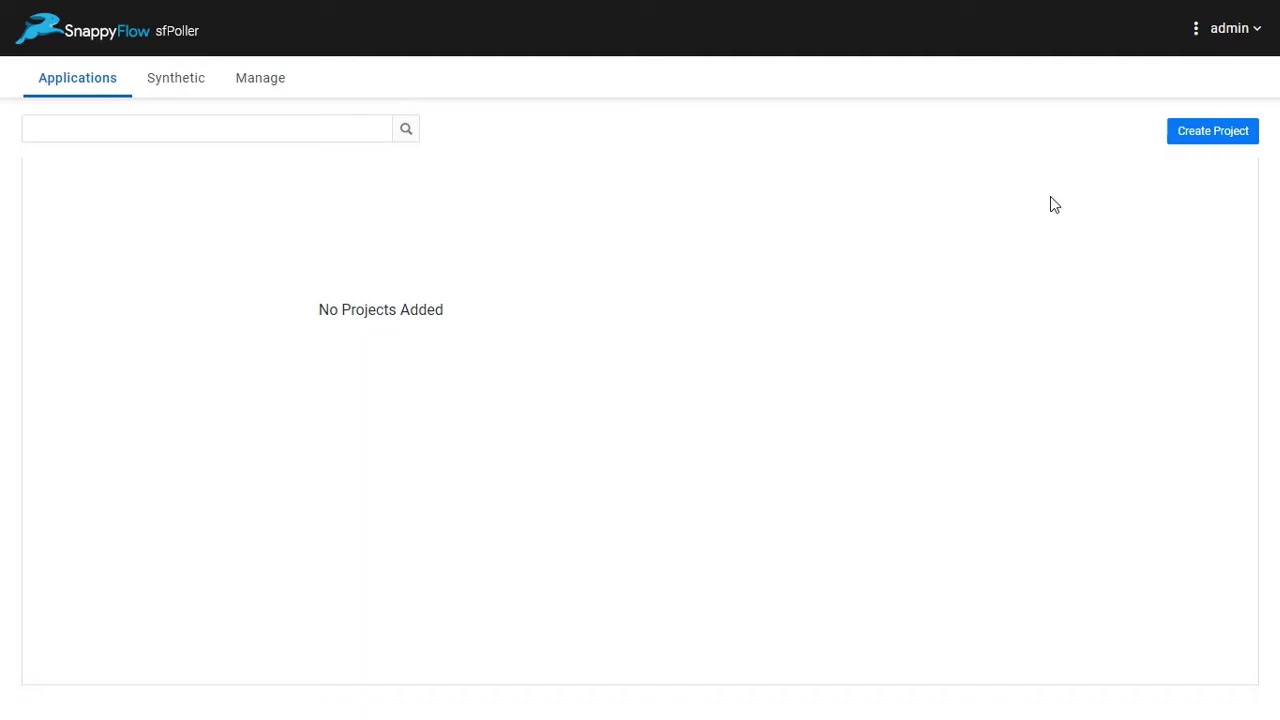
# - Create a project named Project1 and open its form for adding an application
pyautogui.doubleClick(1211, 138)
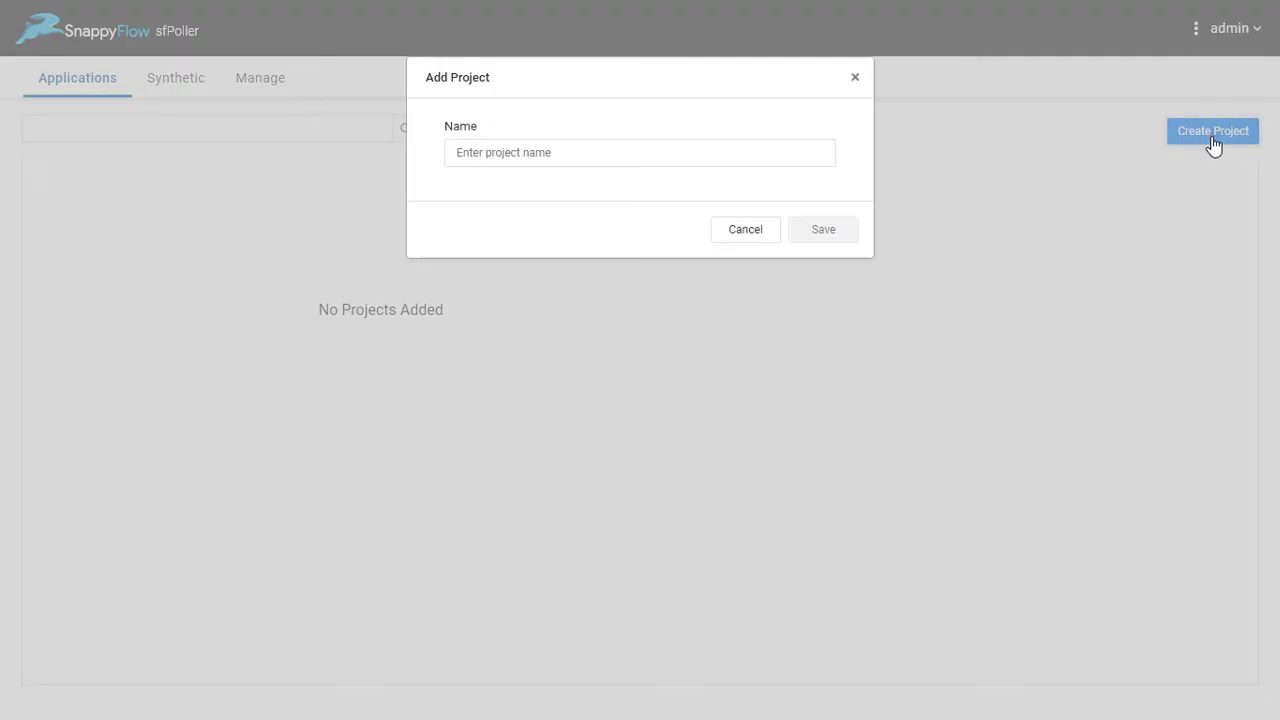
pyautogui.click(765, 146)
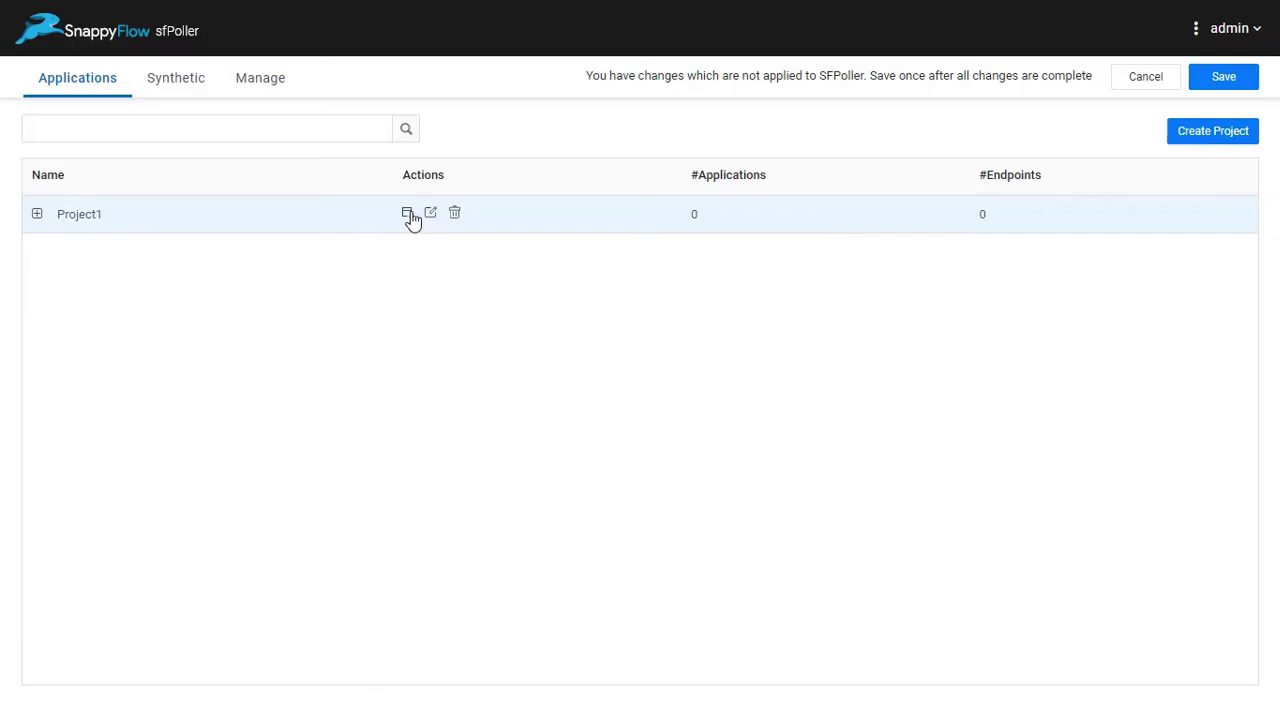
pyautogui.click(411, 216)
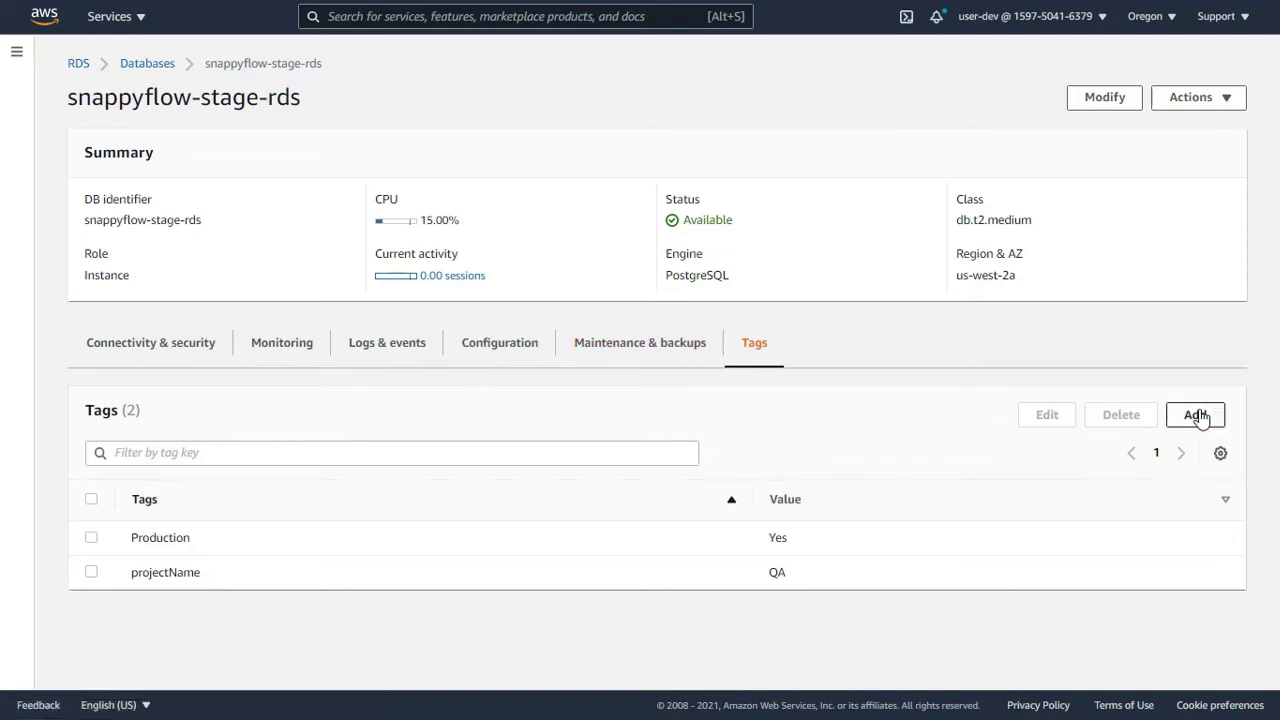
# - In the AWS console, add the tag appName with the value RDS-PostgresQL to the snappyflow-stage-rds database
pyautogui.click(1196, 414)
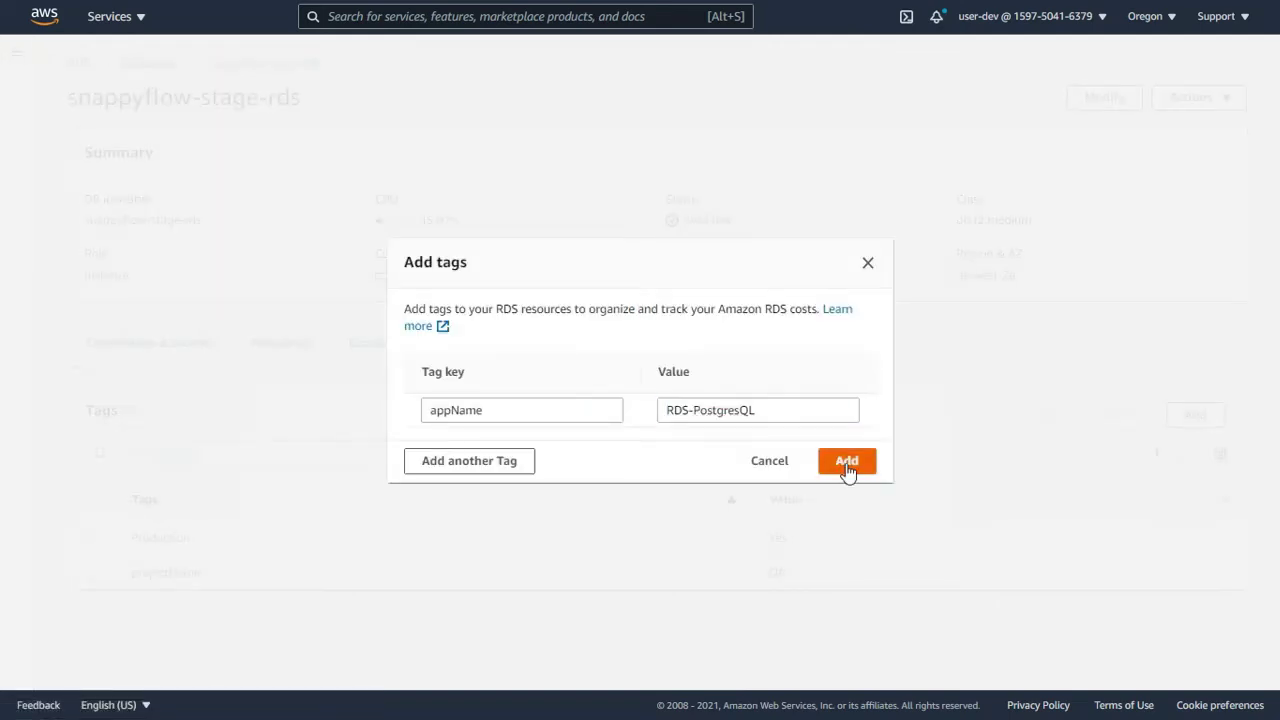
pyautogui.click(846, 468)
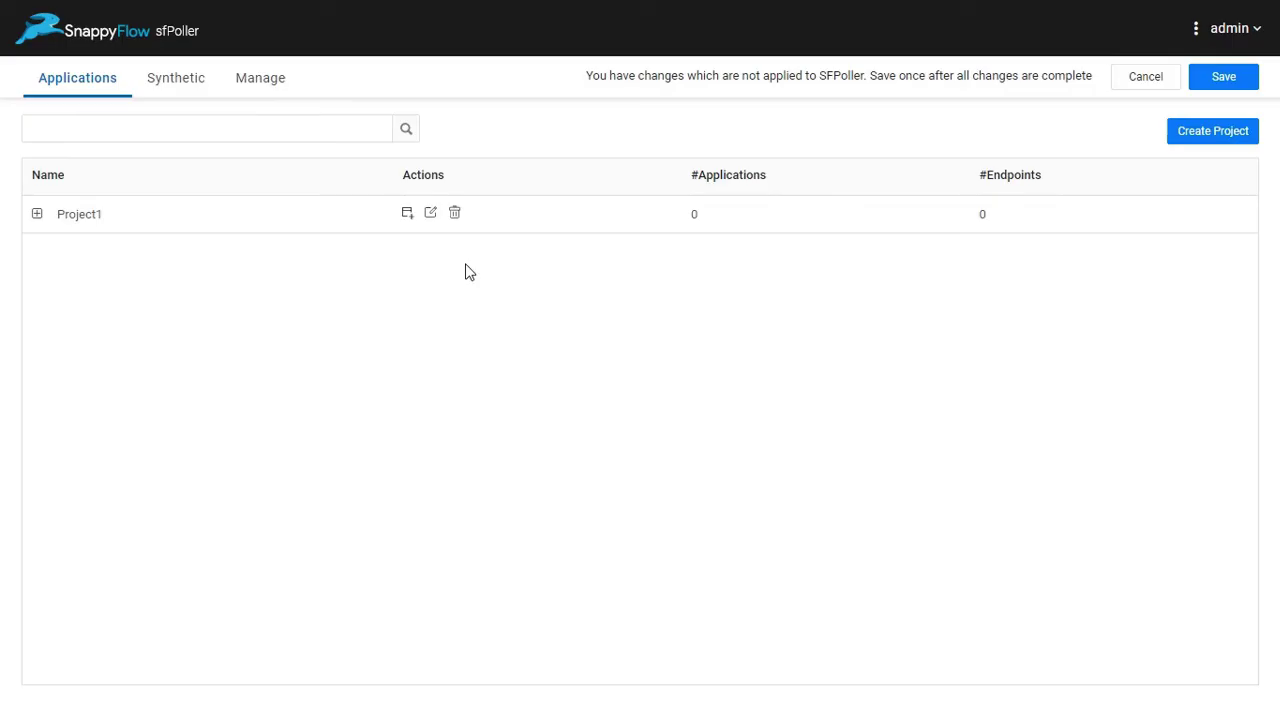
# - Back in sfPoller, start adding applications to Project1 with the Discover option
pyautogui.click(407, 213)
pyautogui.click(708, 171)
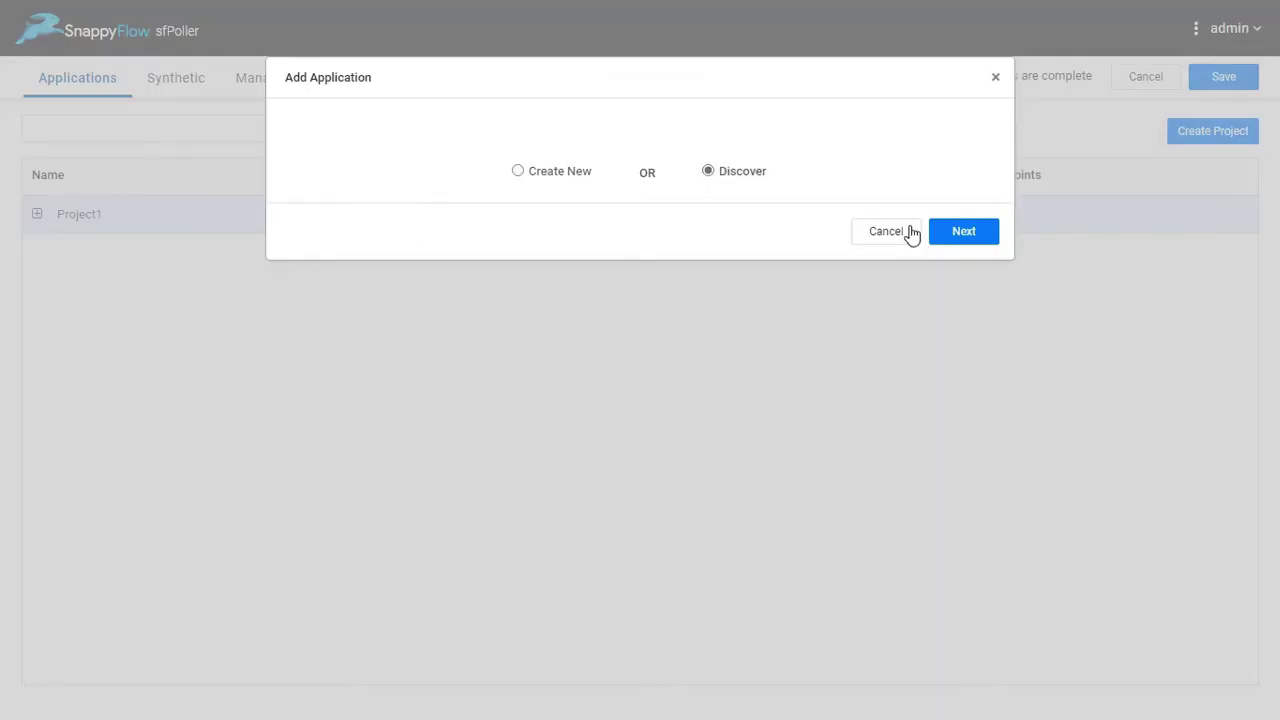
pyautogui.click(951, 240)
# - Add a discovery rule for cloud account aws1 with tag key projectName, tag value QA and application name tag appName
pyautogui.click(389, 184)
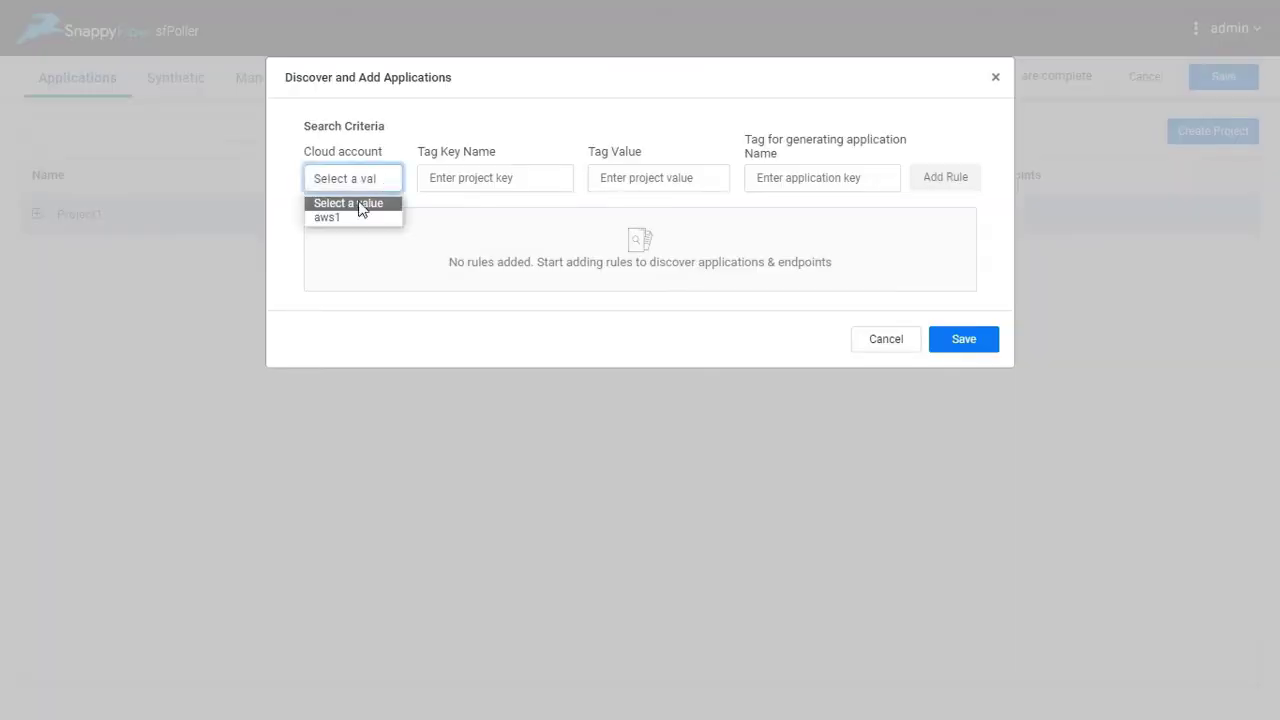
pyautogui.click(347, 217)
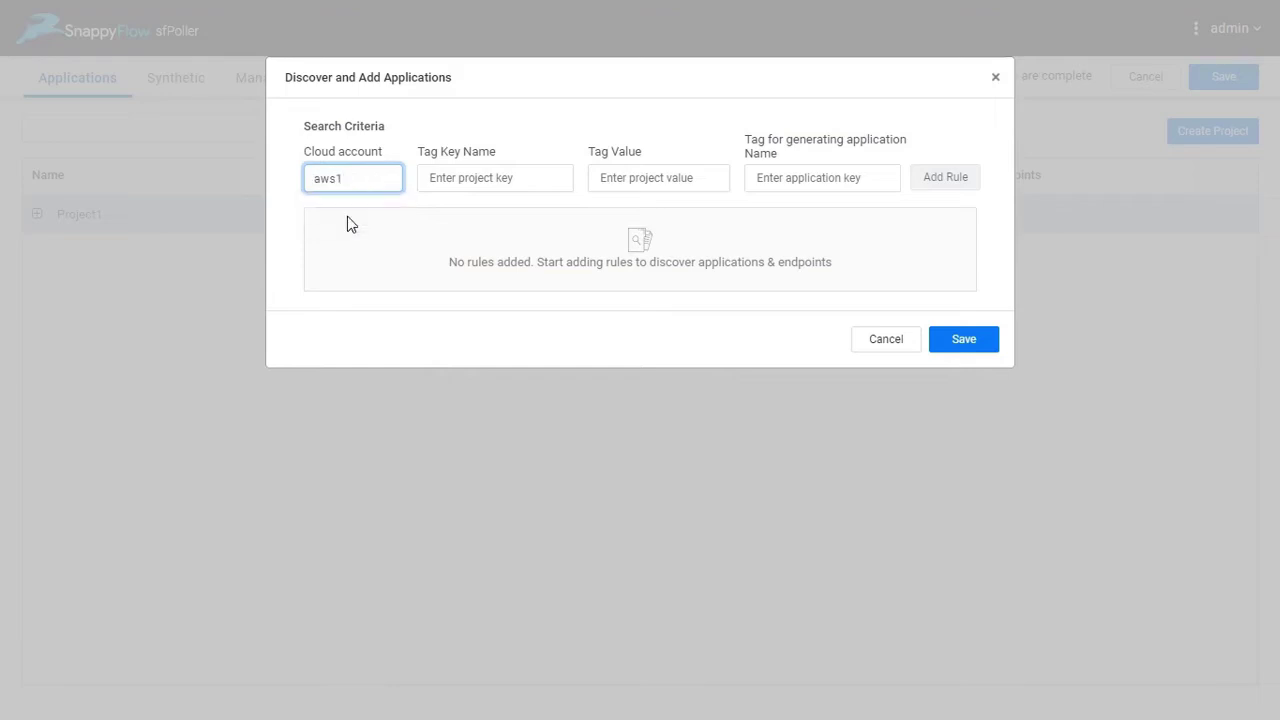
pyautogui.click(476, 175)
pyautogui.write('projectName')
pyautogui.press('Tab')
pyautogui.write('QA')
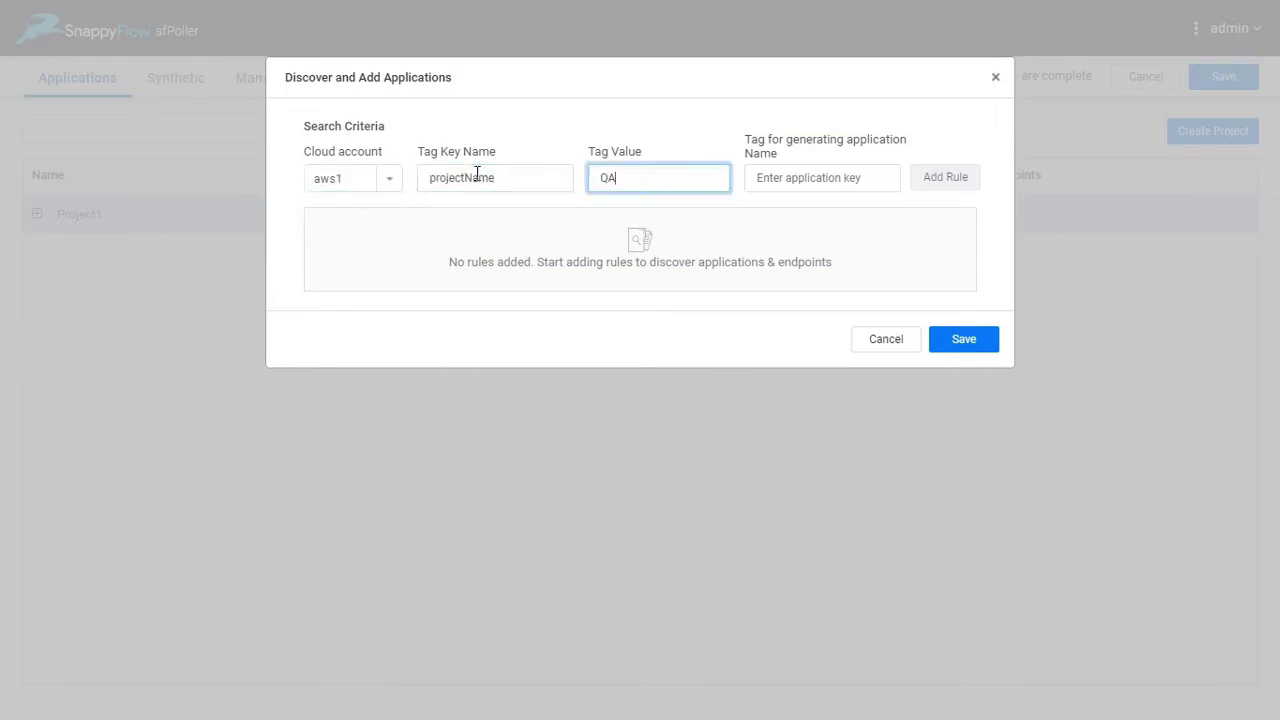
pyautogui.click(773, 178)
pyautogui.write('app')
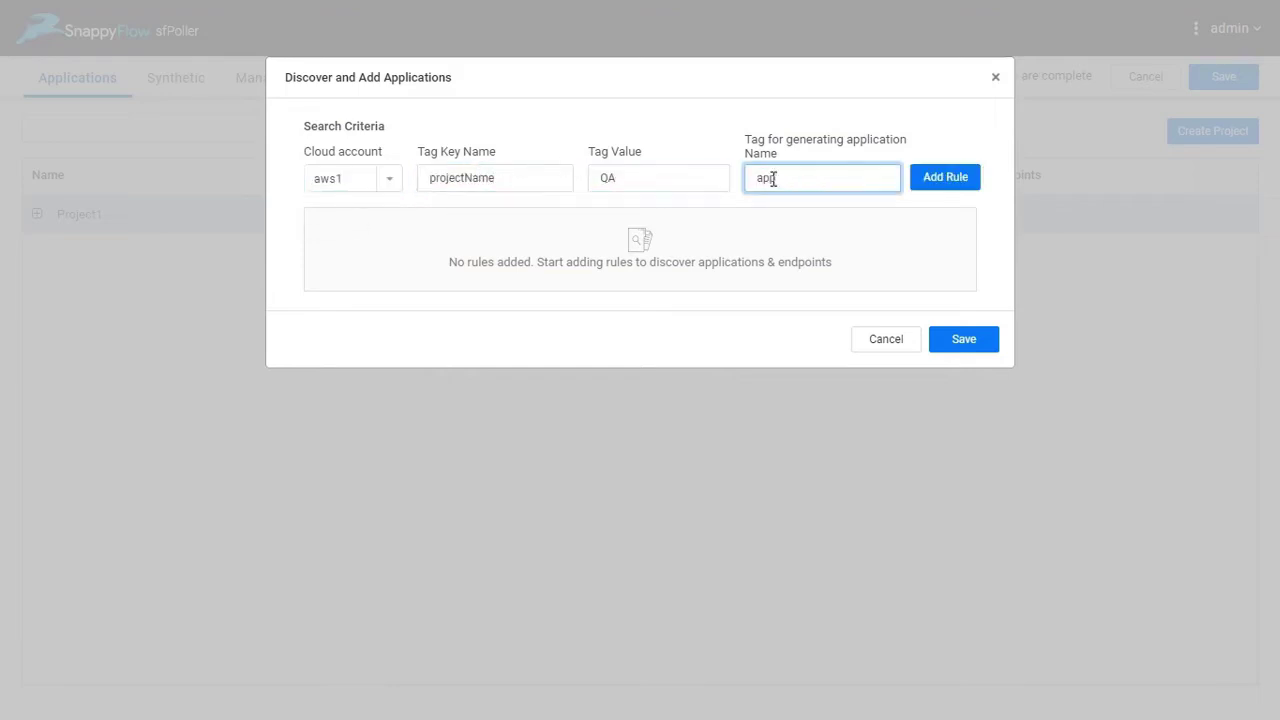
pyautogui.write('Name')
pyautogui.click(940, 187)
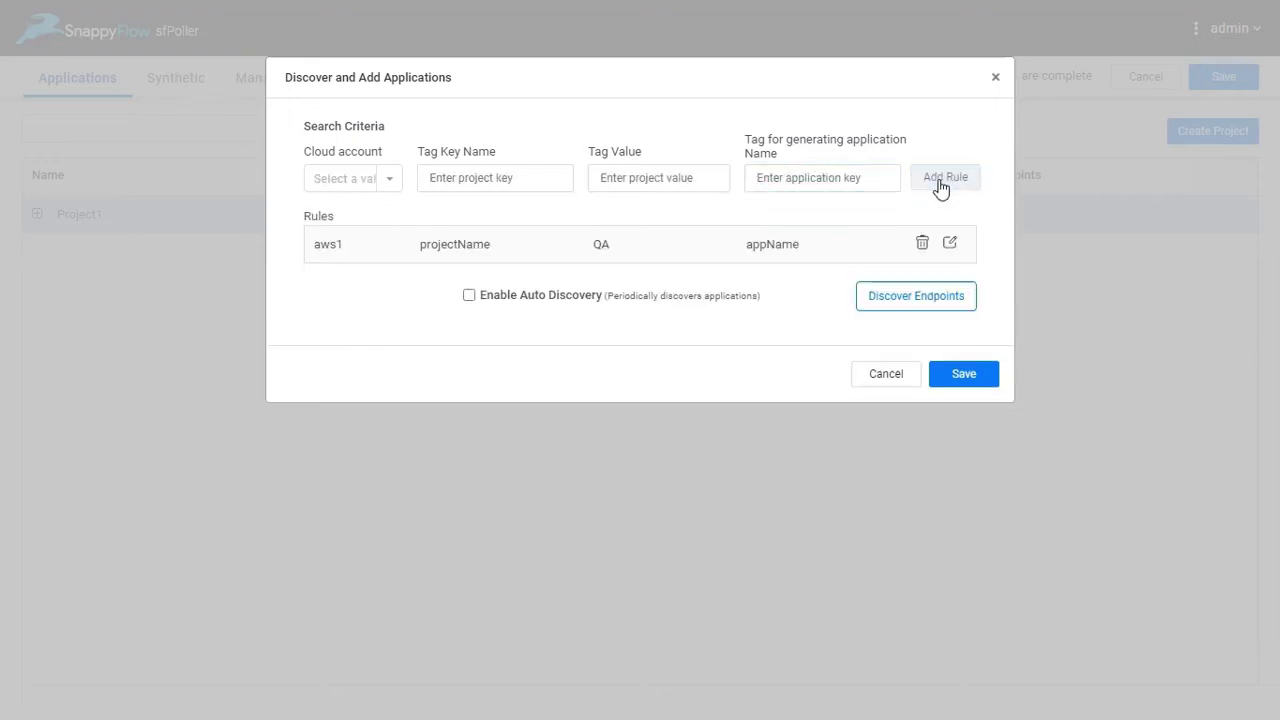
# - Discover the endpoints matching the rule and add the RDS-PostgresQL application with its snappyflow-stage-rds endpoint to Project1
pyautogui.click(897, 300)
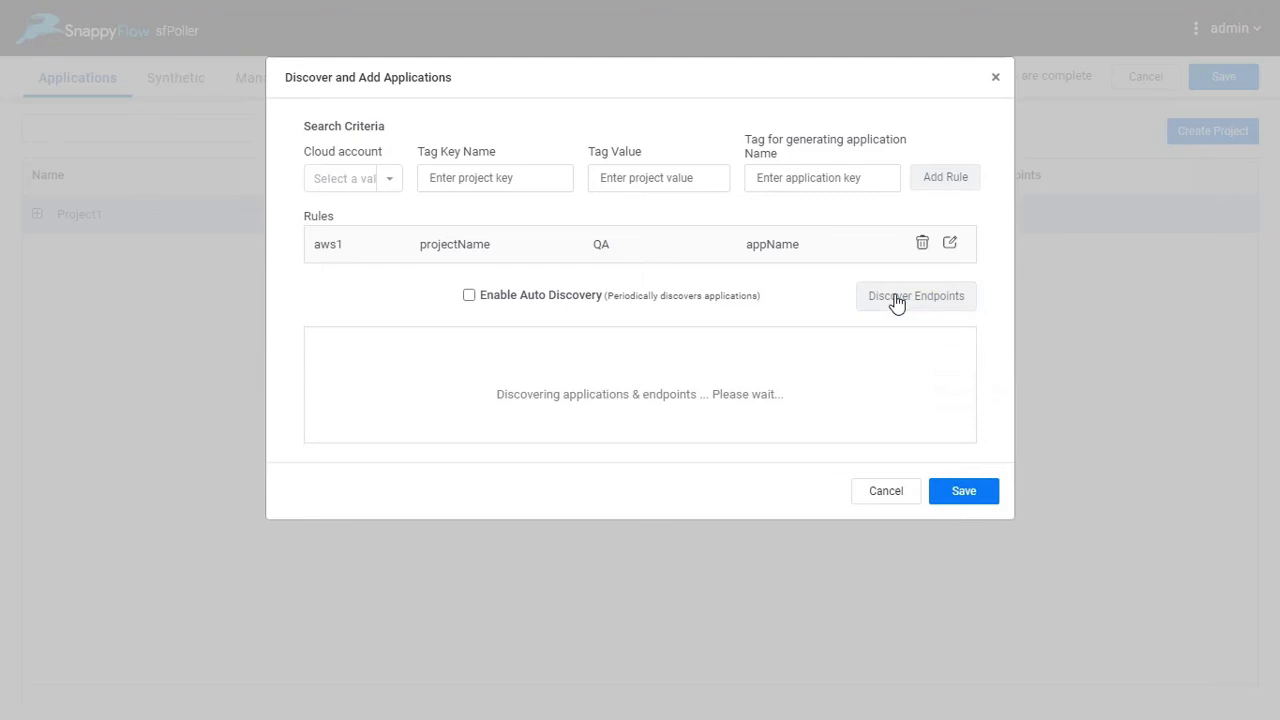
pyautogui.click(318, 446)
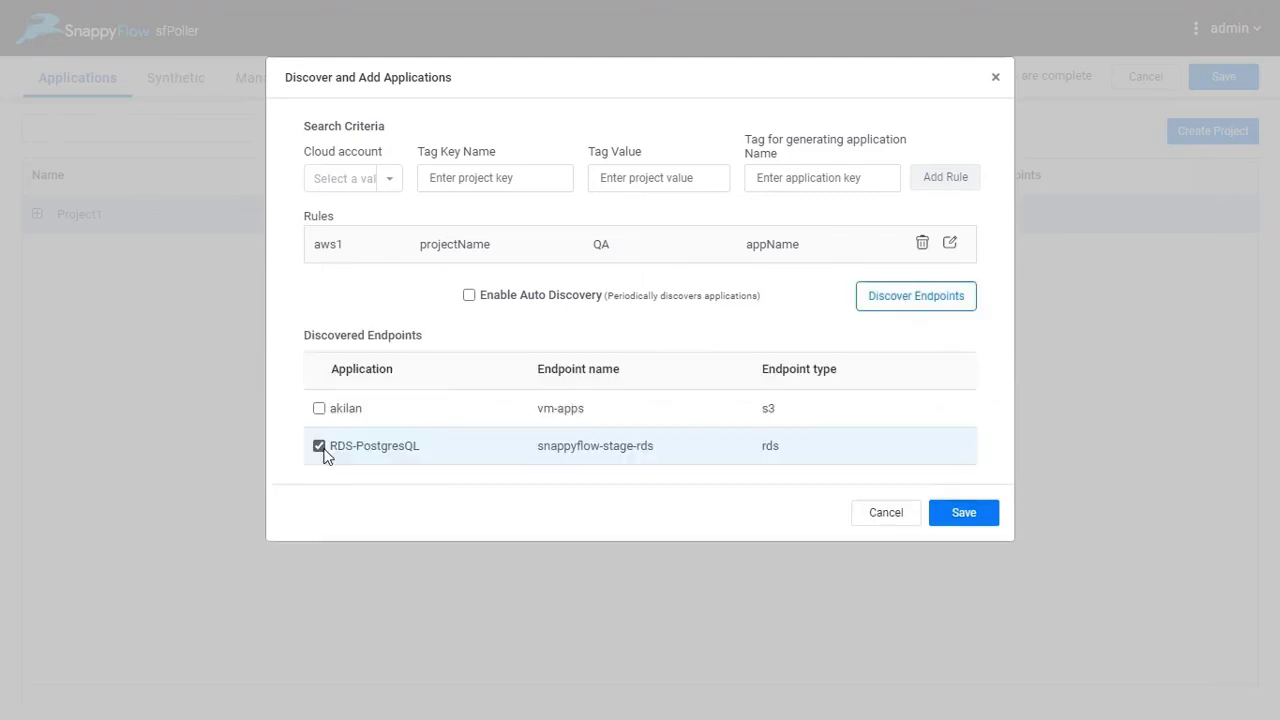
pyautogui.click(964, 513)
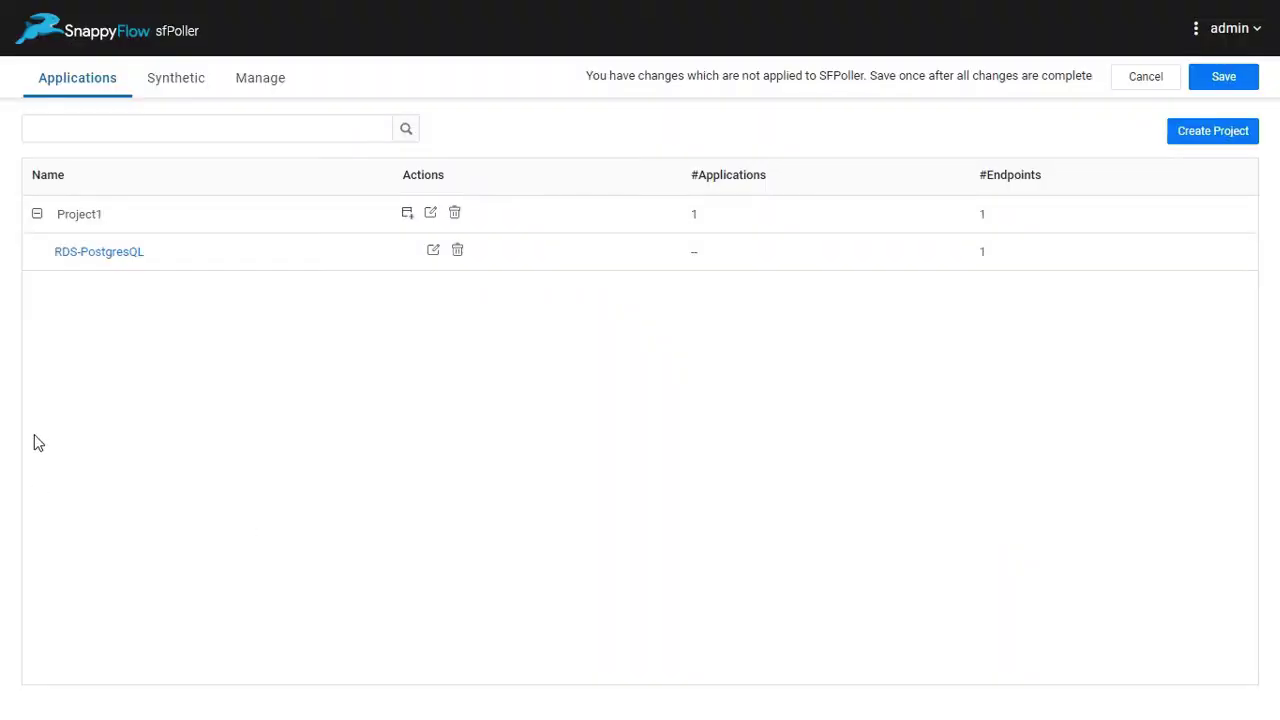
# - Open the postgres plugin of the RDS-PostgresQL application for editing and replace its database password
pyautogui.click(99, 252)
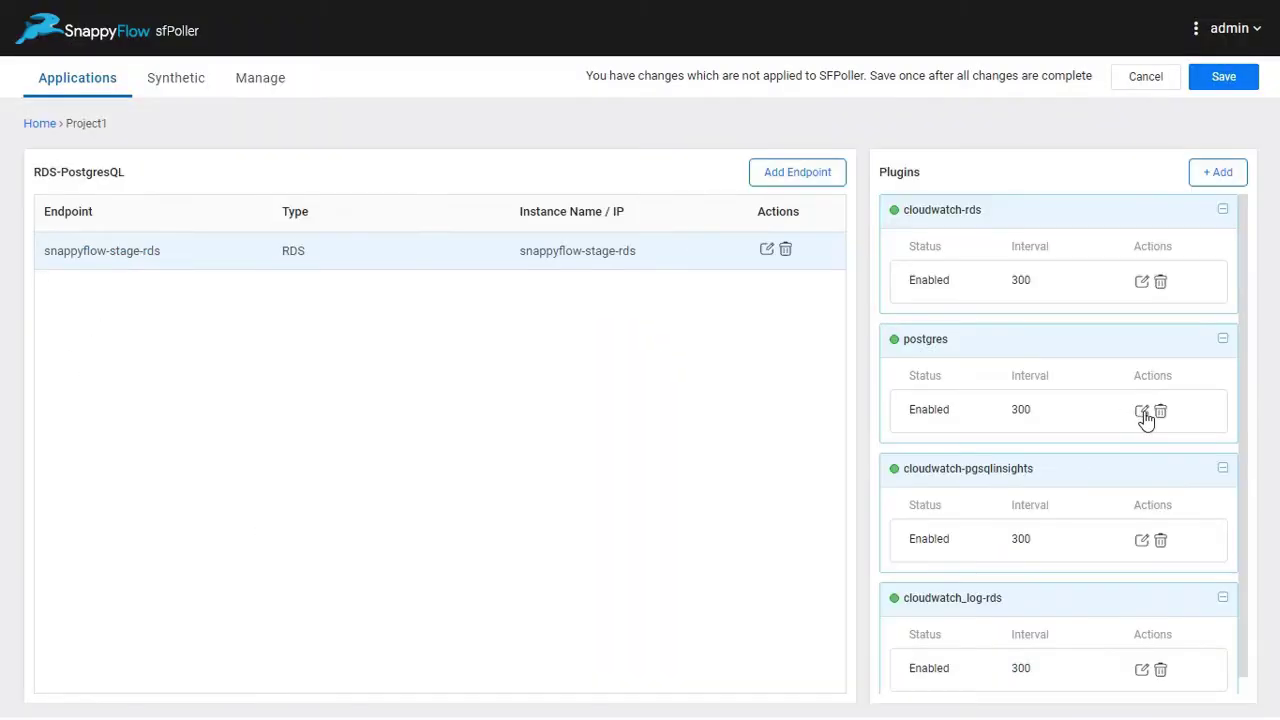
pyautogui.click(1142, 412)
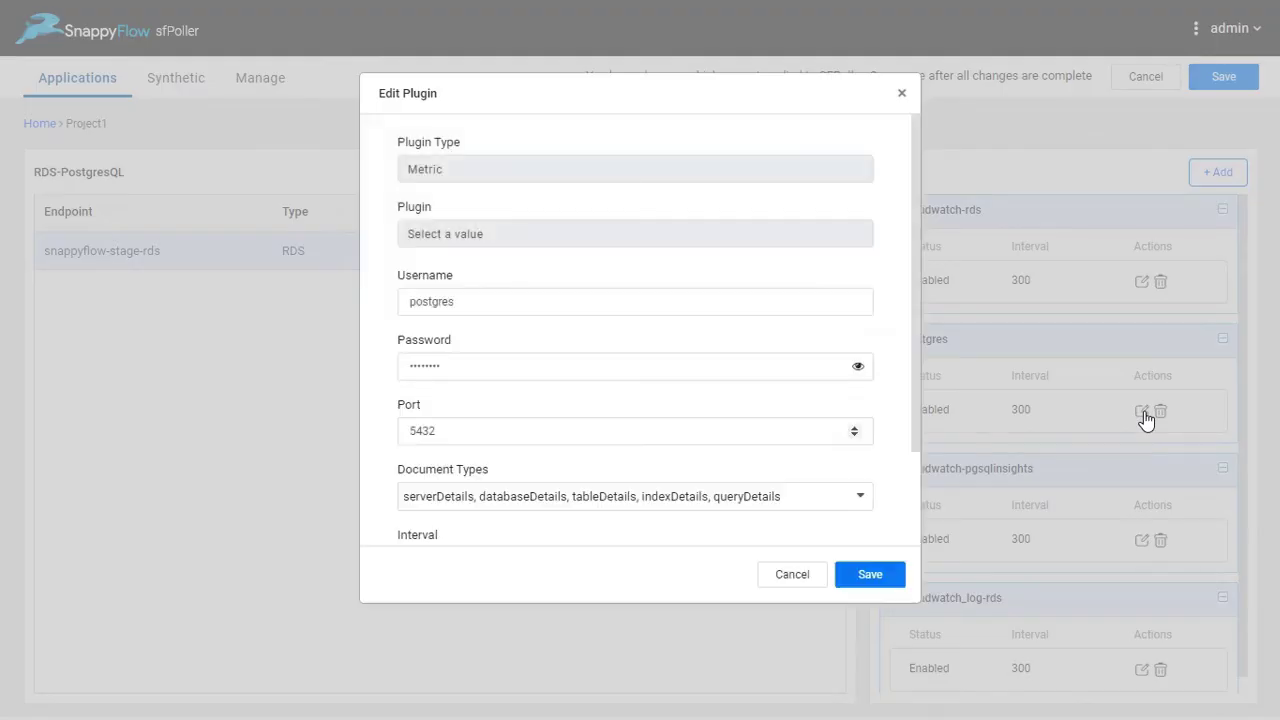
pyautogui.click(506, 365)
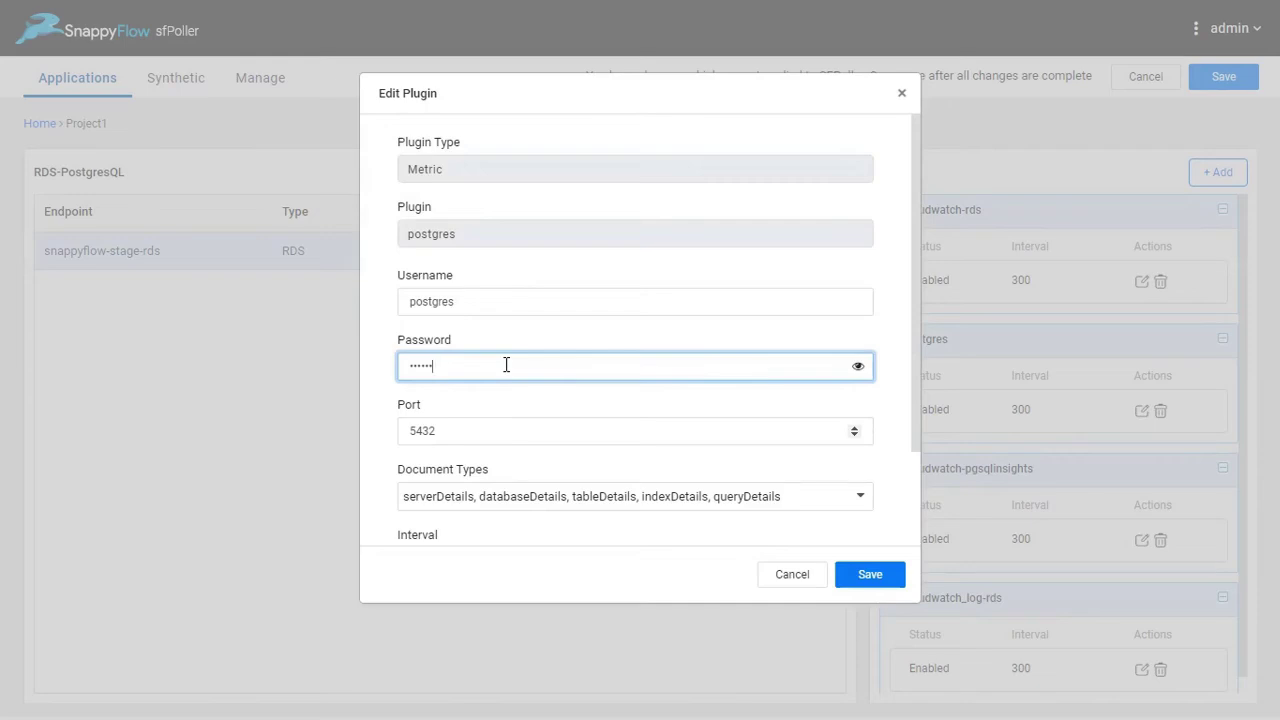
pyautogui.press('BackSpace')
pyautogui.press('BackSpace')
pyautogui.press('BackSpace')
pyautogui.press('BackSpace')
pyautogui.press('BackSpace')
pyautogui.press('BackSpace')
pyautogui.write('••••••••••')
# - Set the postgres plugin's username to admin and save the plugin settings
pyautogui.doubleClick(479, 301)
pyautogui.write('adm')
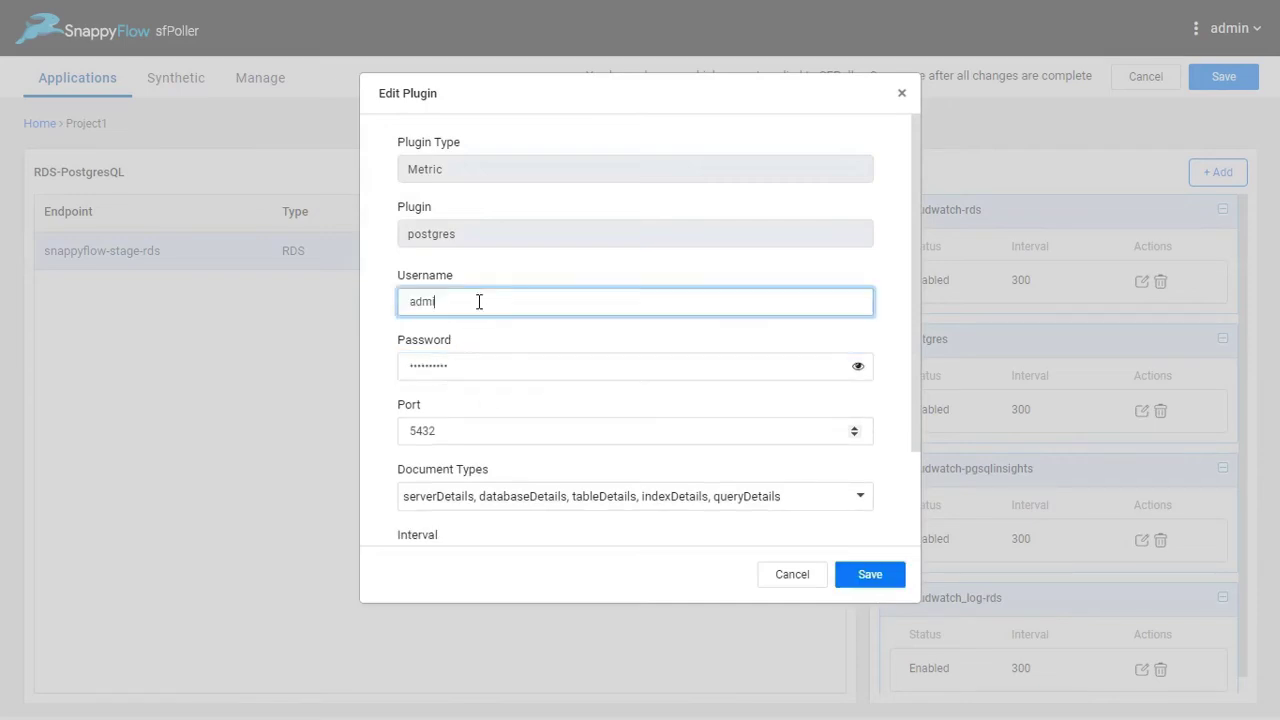
pyautogui.write('in')
pyautogui.click(868, 578)
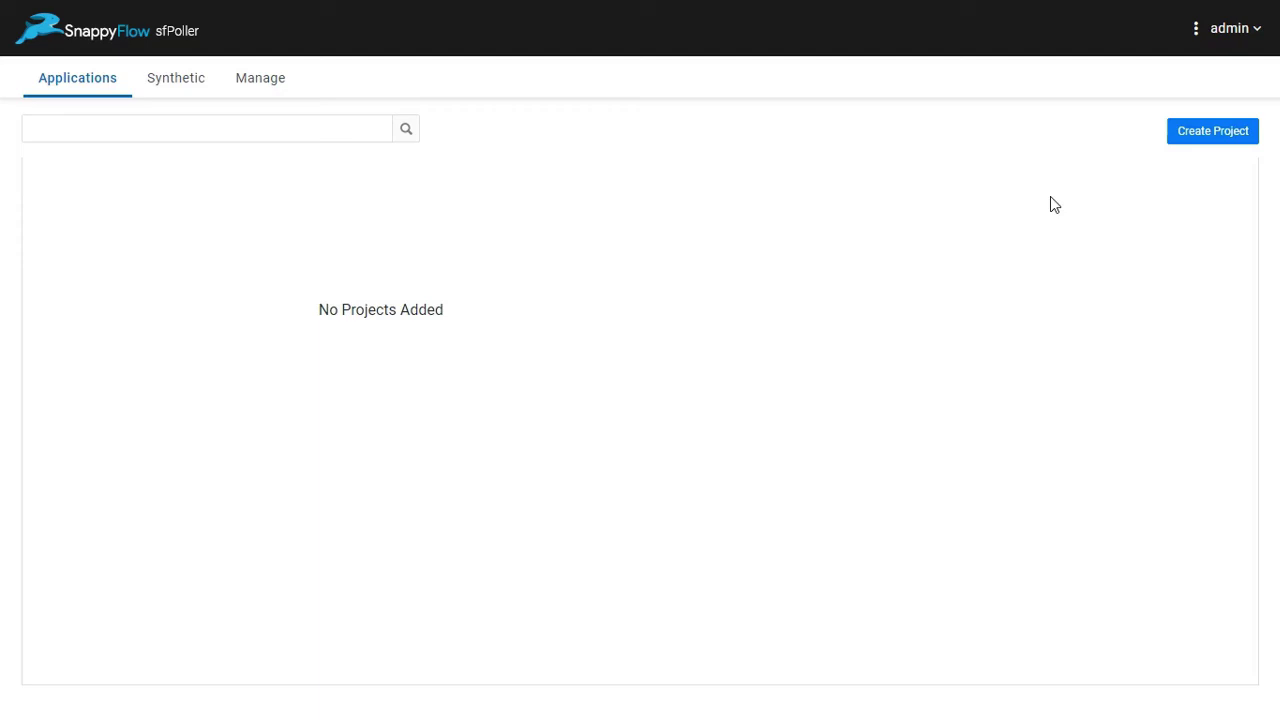
# - Start creating a new project
pyautogui.click(1213, 140)
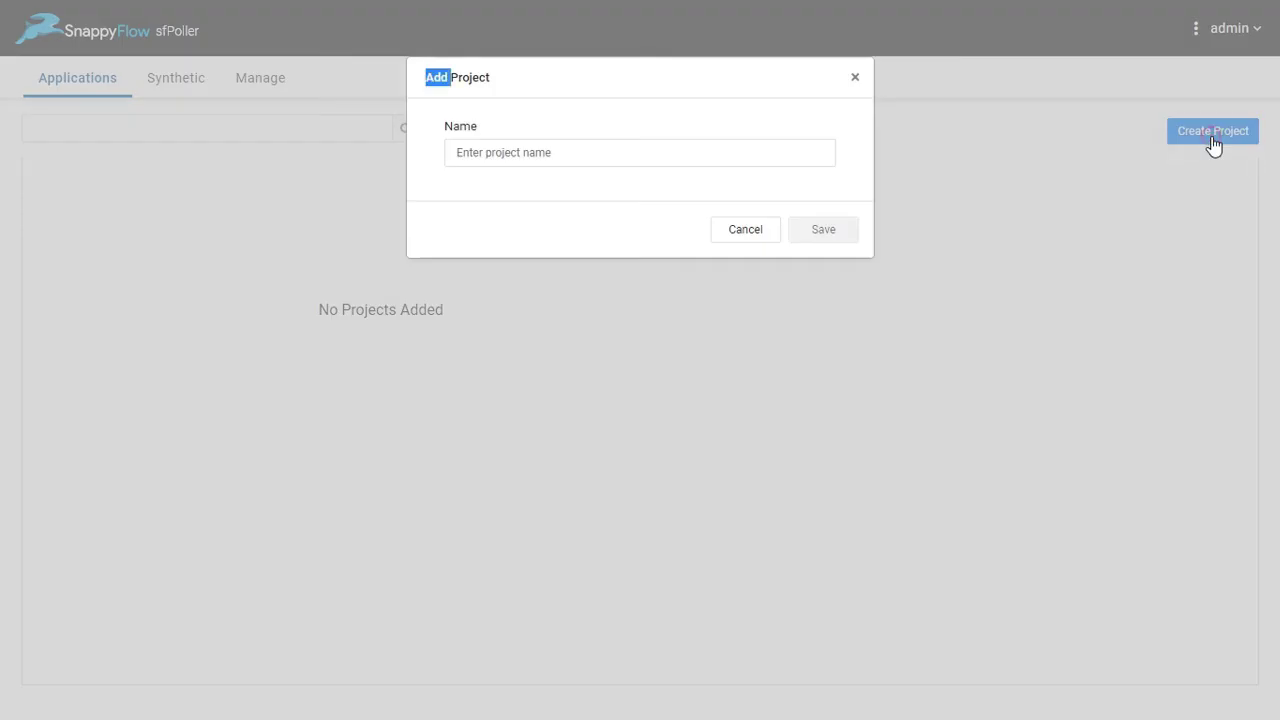
pyautogui.click(765, 146)
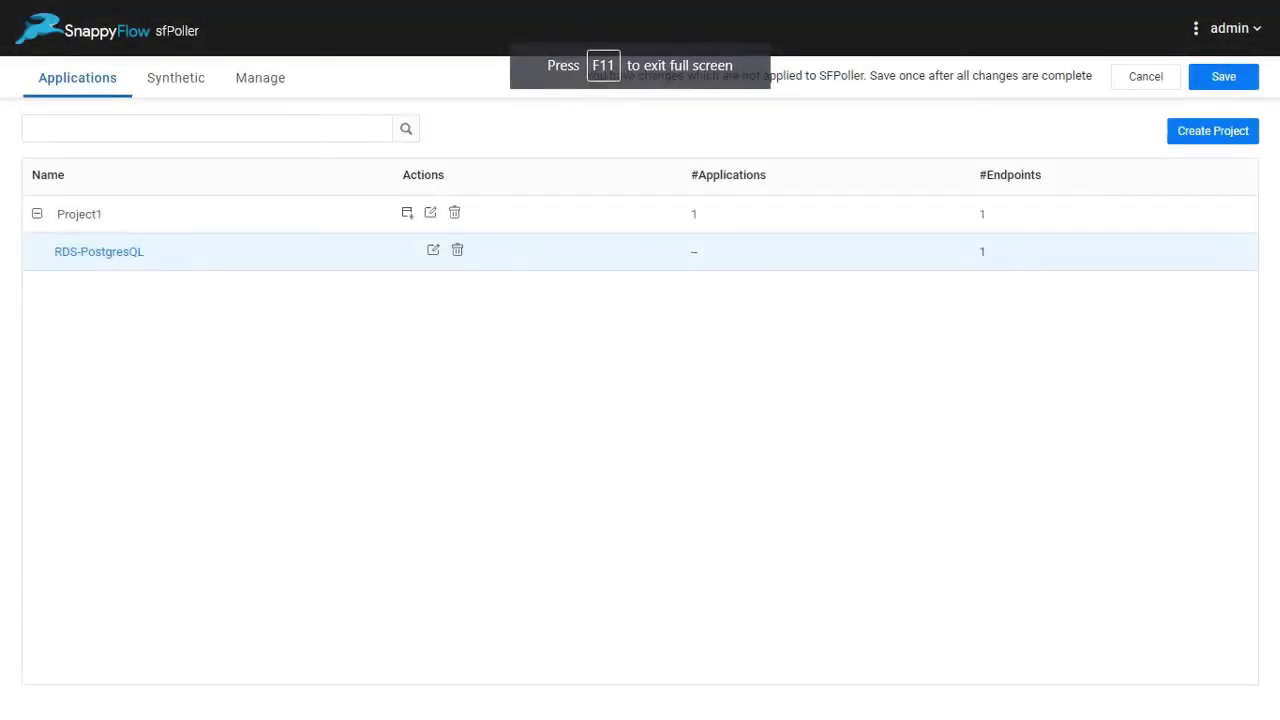
# - Create a new application named Application1 in Project1
pyautogui.click(405, 220)
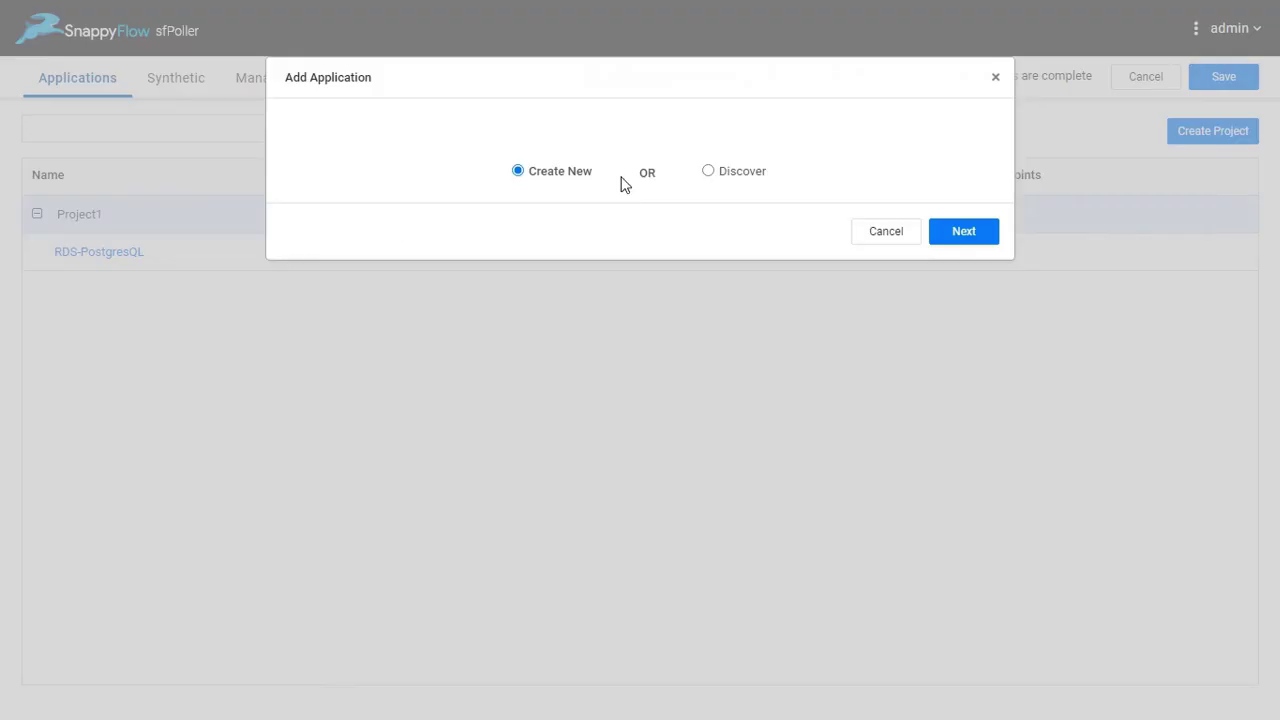
pyautogui.click(952, 236)
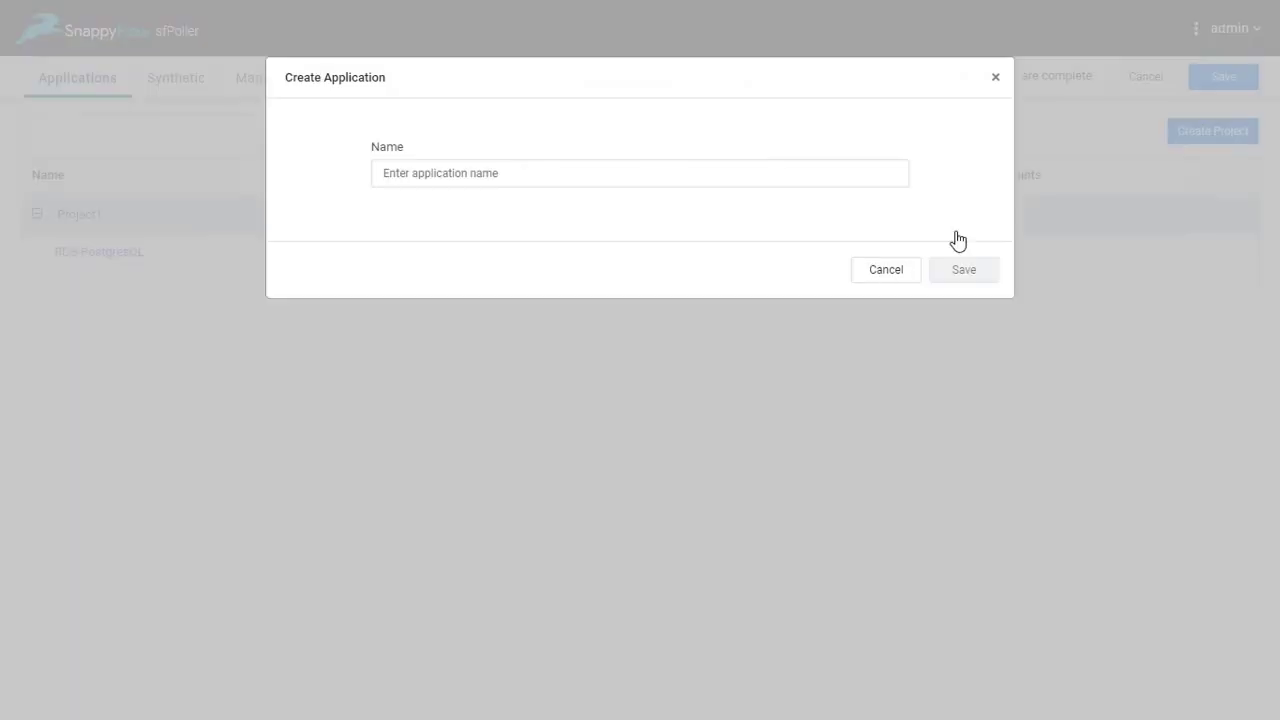
pyautogui.click(698, 169)
pyautogui.write('Applica')
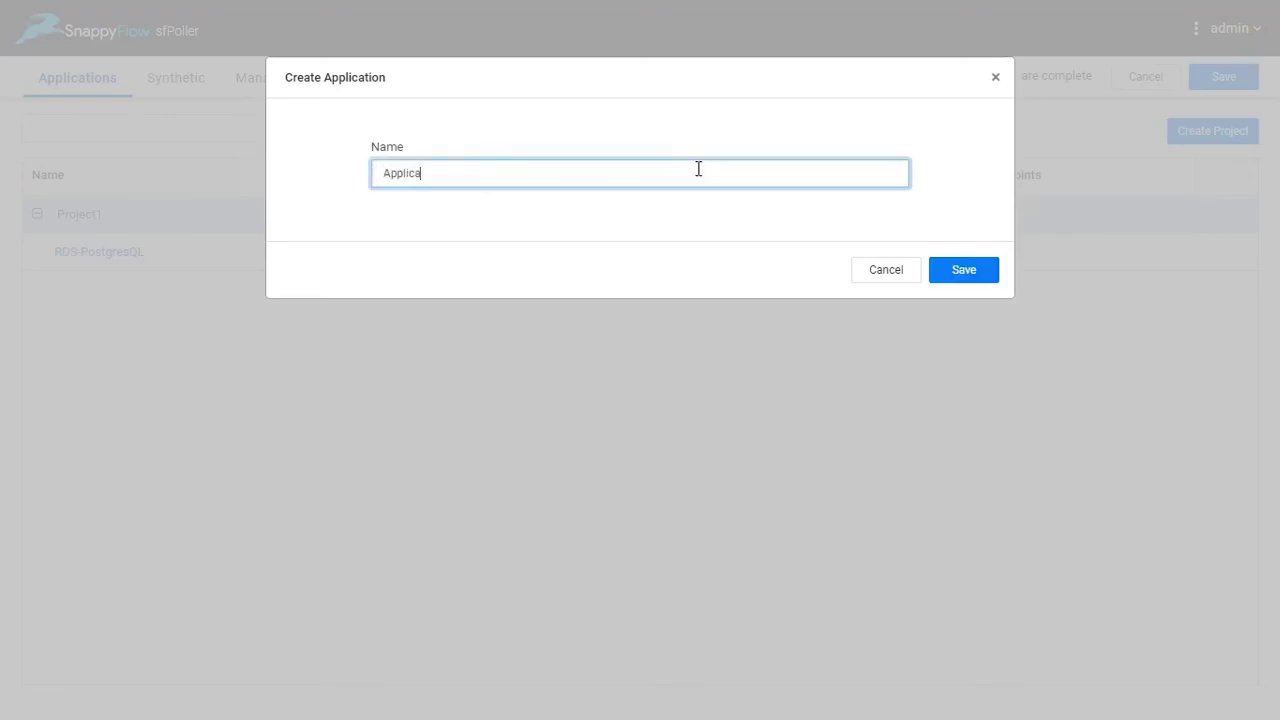
pyautogui.write('tion1')
pyautogui.click(958, 276)
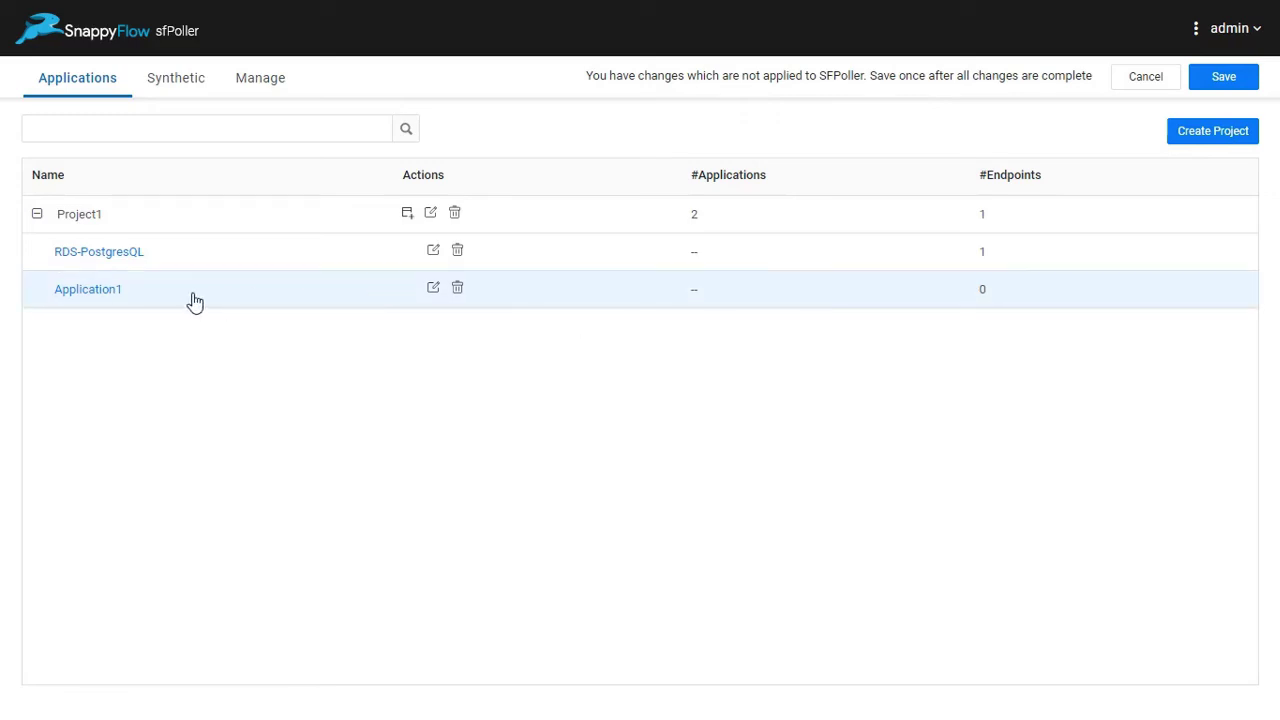
# - Start a new endpoint in Application1 with account type AWS, account name aws1 and endpoint type MySQL
pyautogui.click(114, 296)
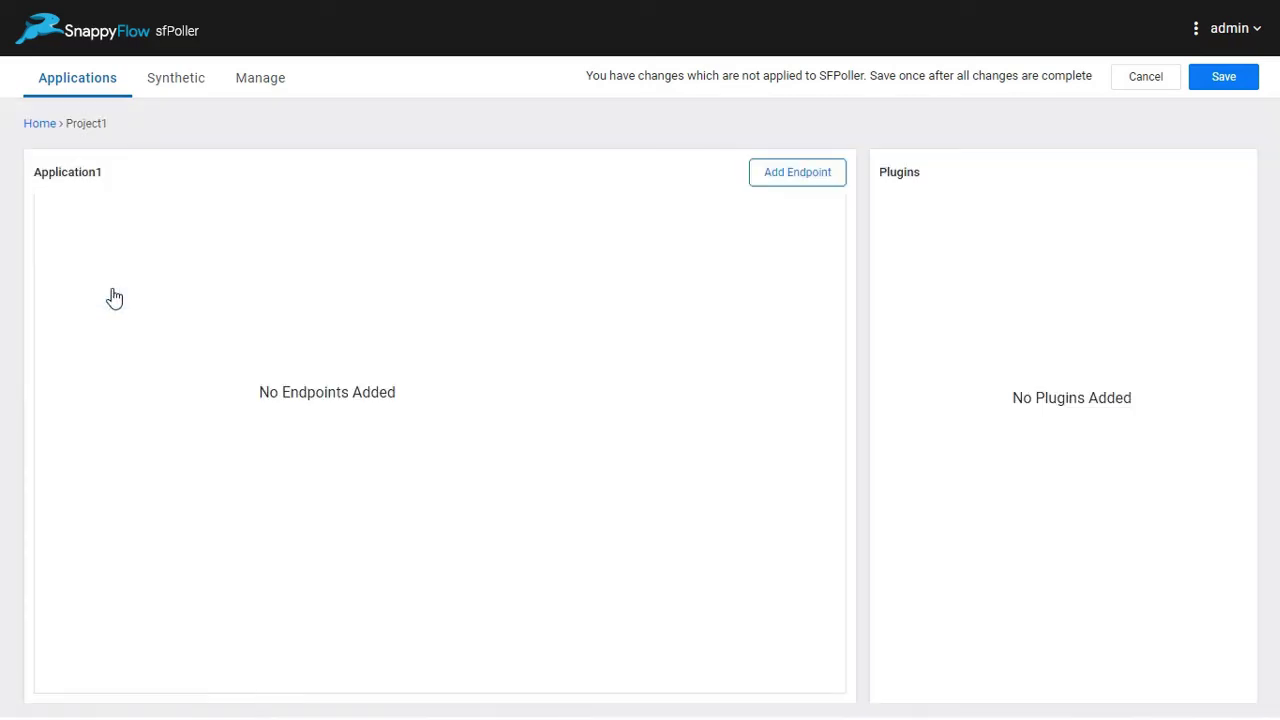
pyautogui.click(773, 180)
pyautogui.click(570, 176)
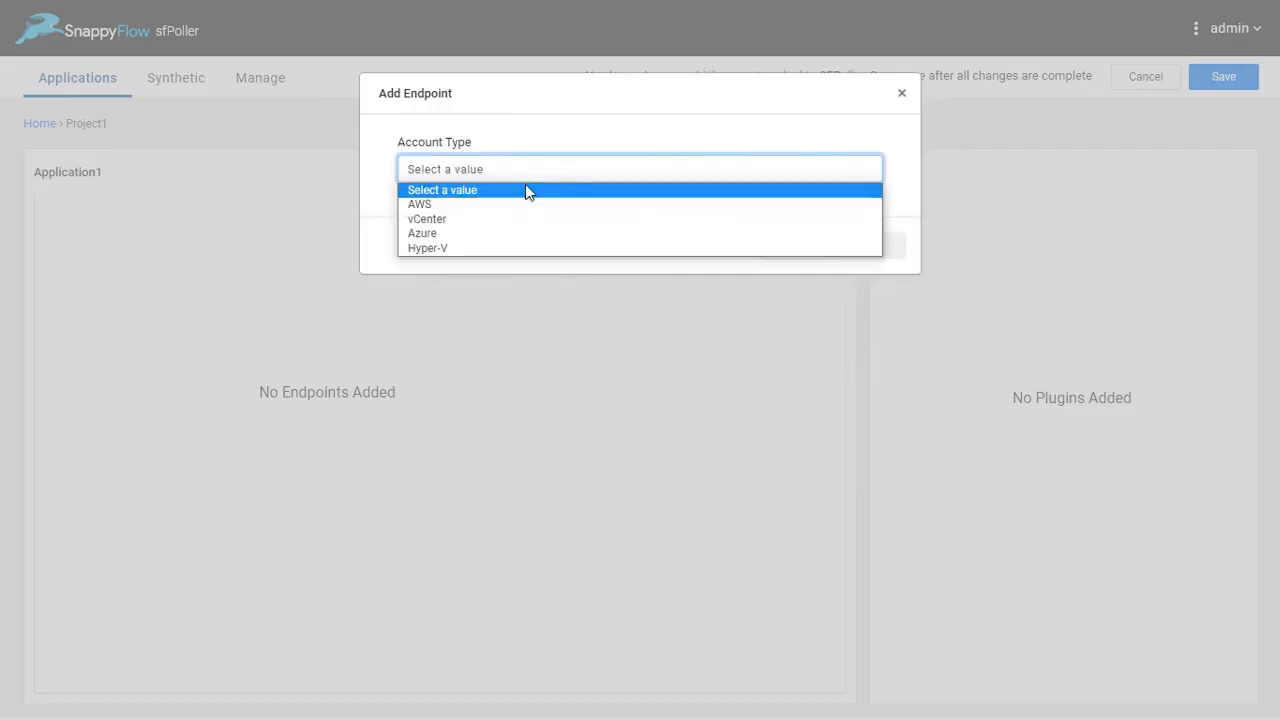
pyautogui.click(486, 203)
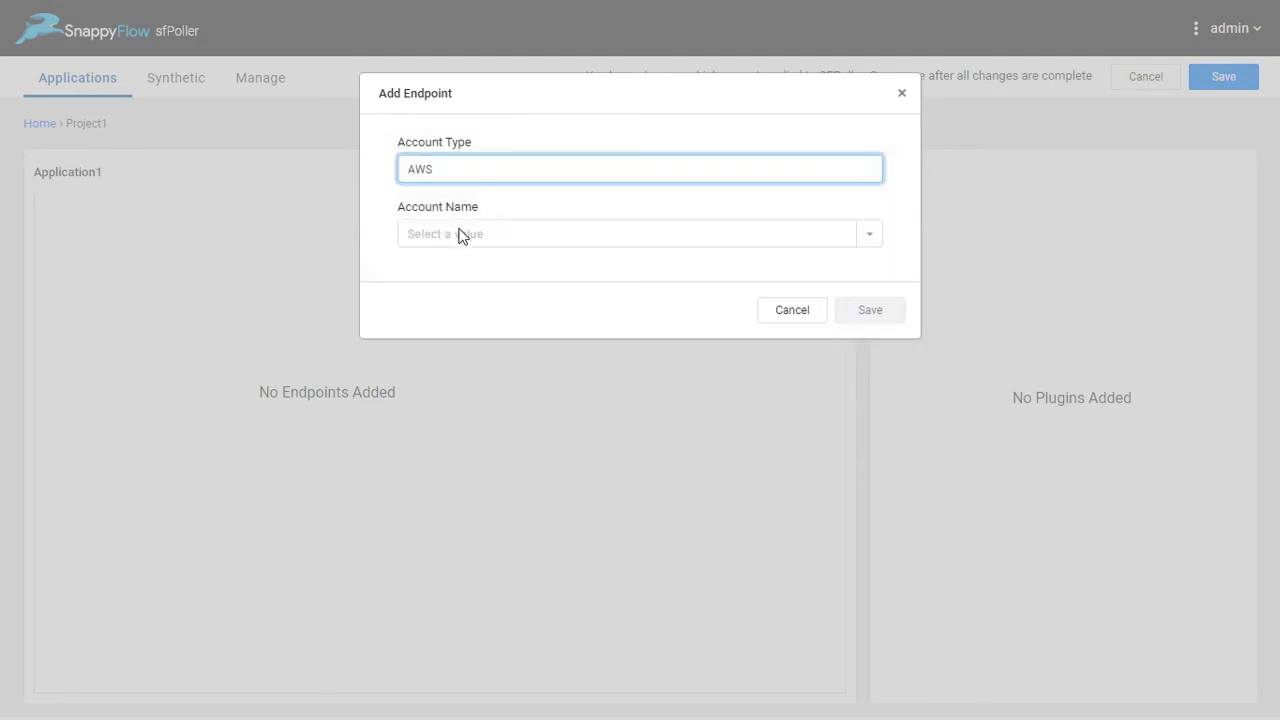
pyautogui.click(459, 235)
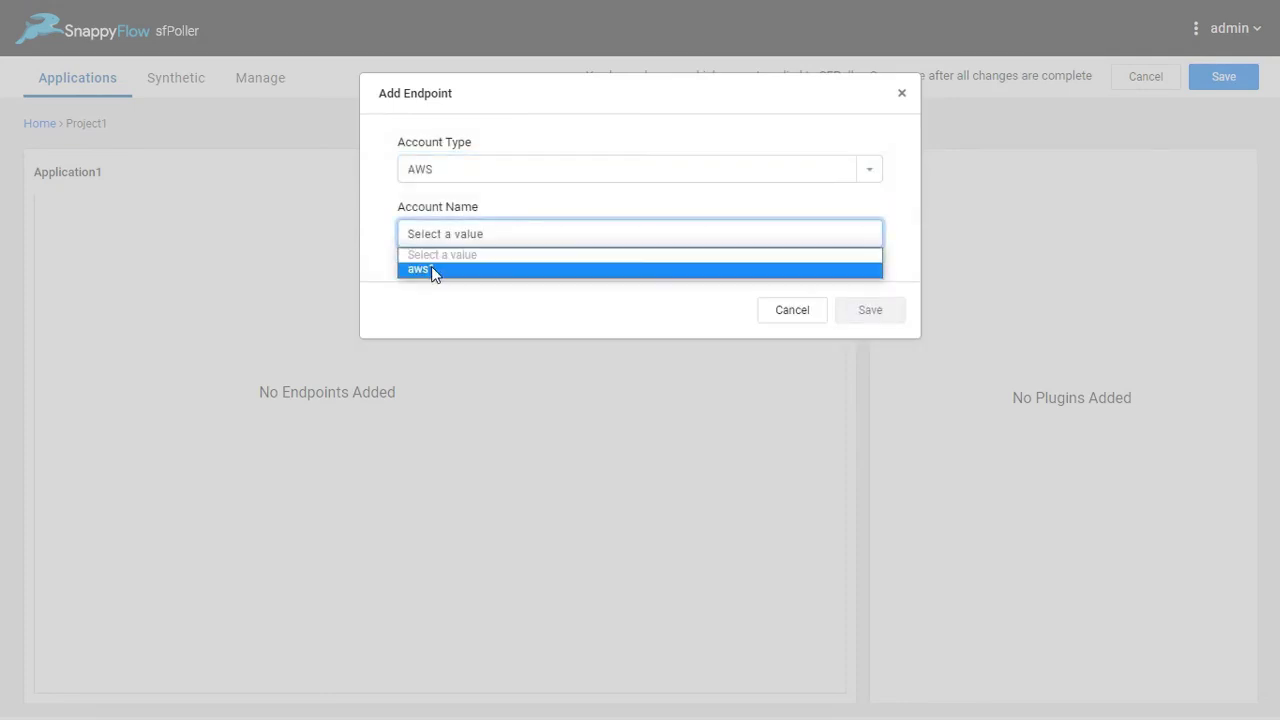
pyautogui.click(432, 270)
pyautogui.click(430, 298)
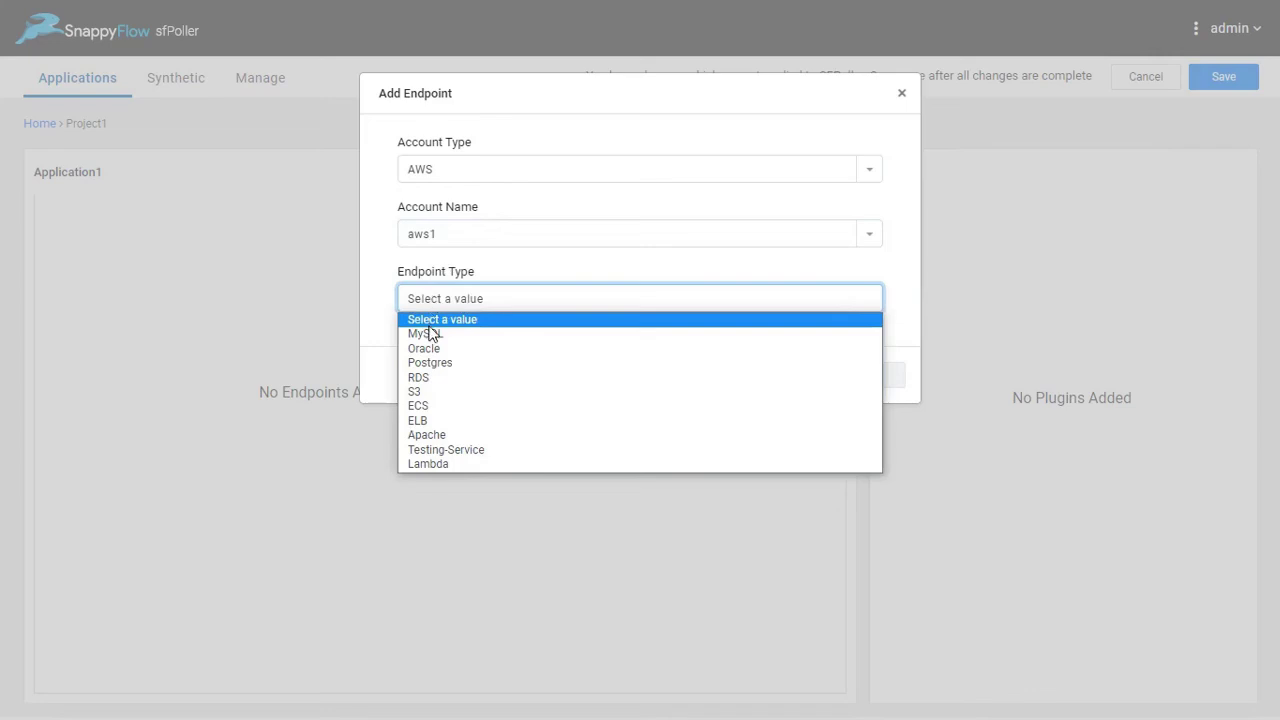
pyautogui.click(428, 336)
# - Name the endpoint Mysql-1, set its IP to 34.23.5.1 and save it
pyautogui.click(460, 366)
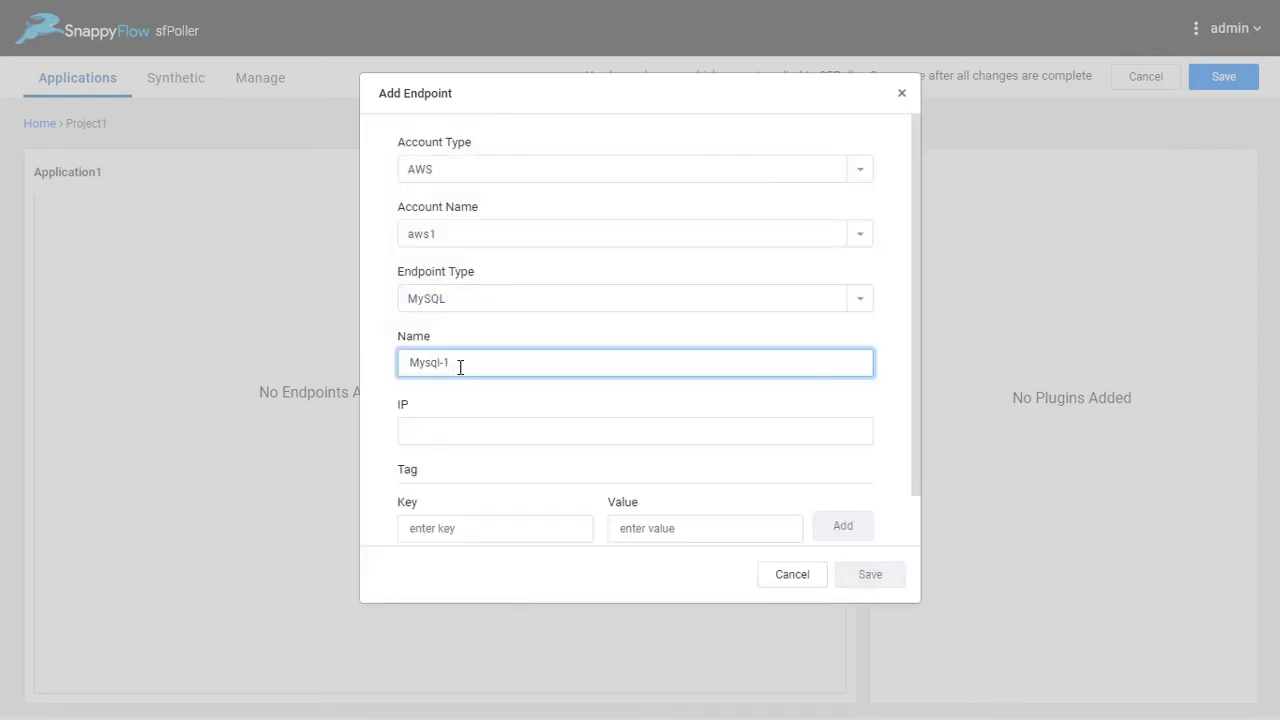
pyautogui.click(440, 422)
pyautogui.write('34.23.5.1')
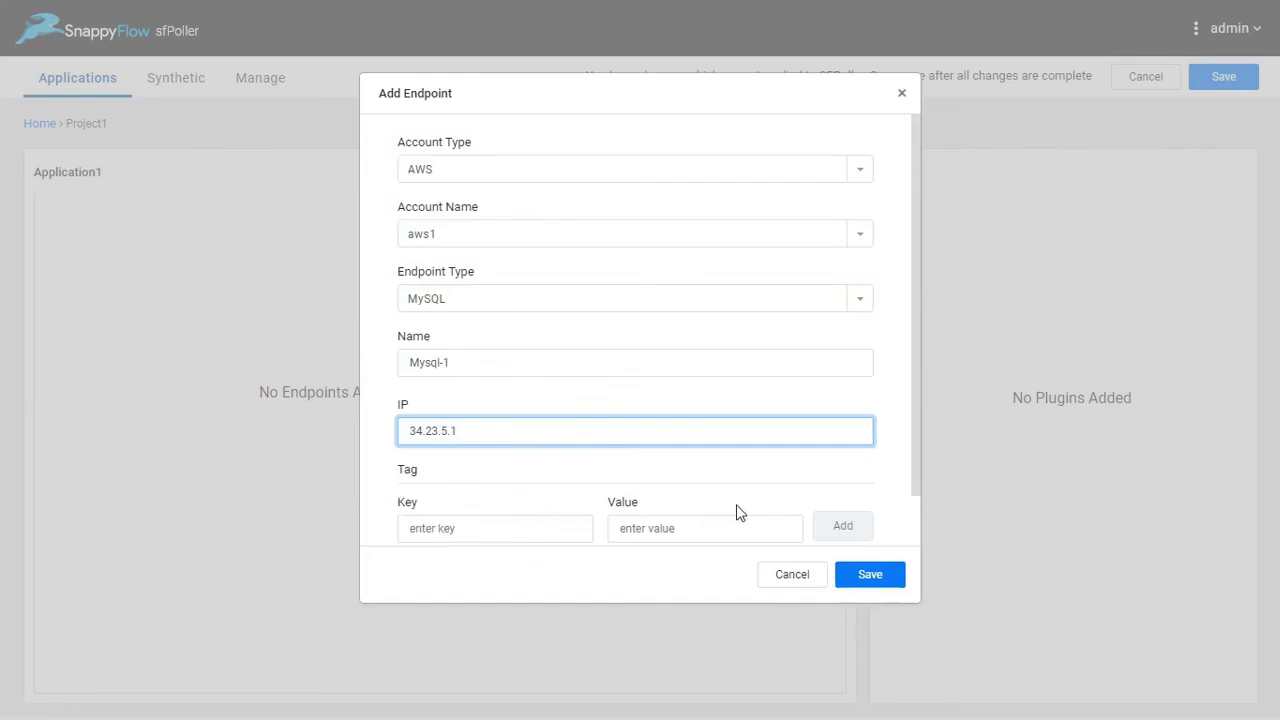
pyautogui.click(868, 576)
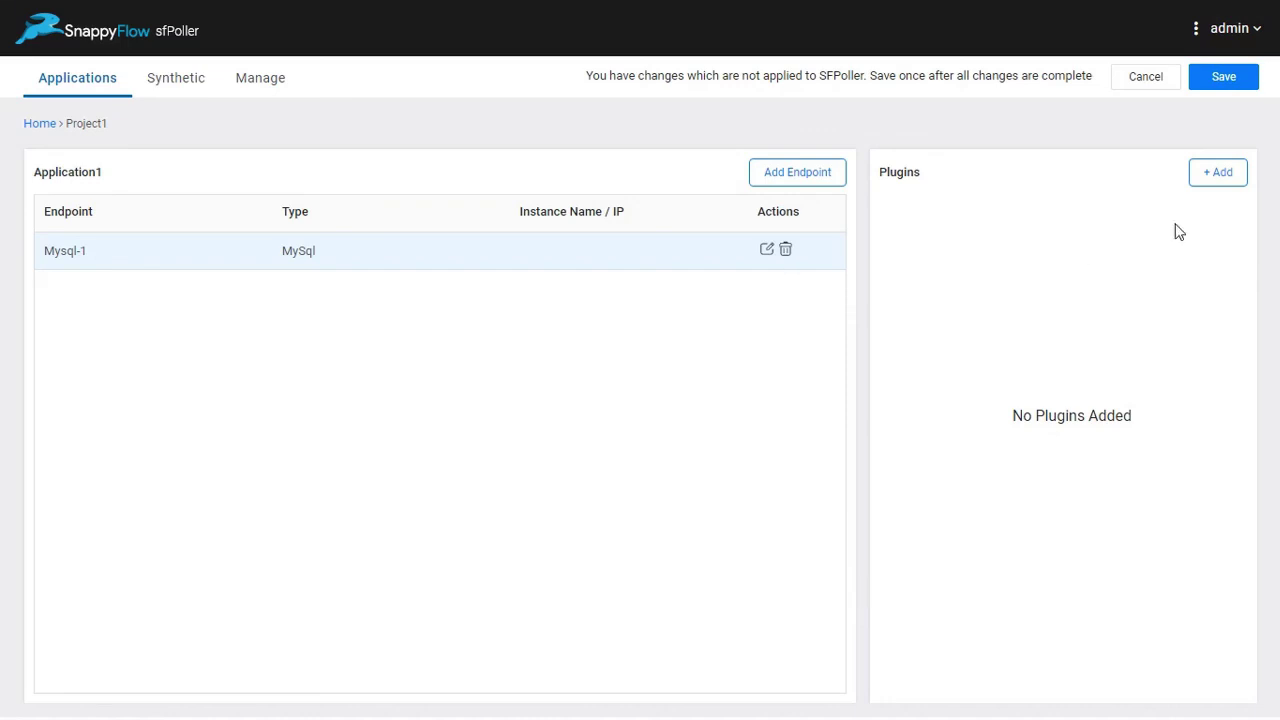
# - Start a new plugin for Application1 with plugin type Metric and plugin mysql
pyautogui.click(1224, 176)
pyautogui.click(1226, 182)
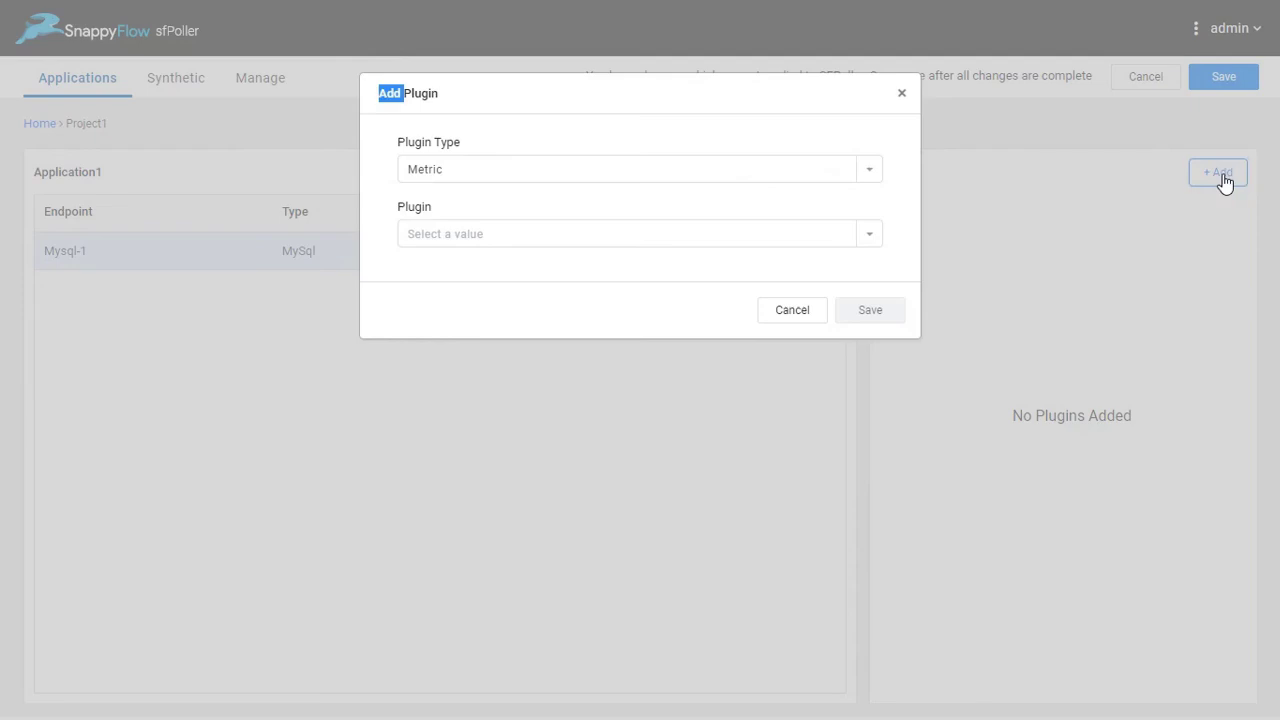
pyautogui.click(799, 181)
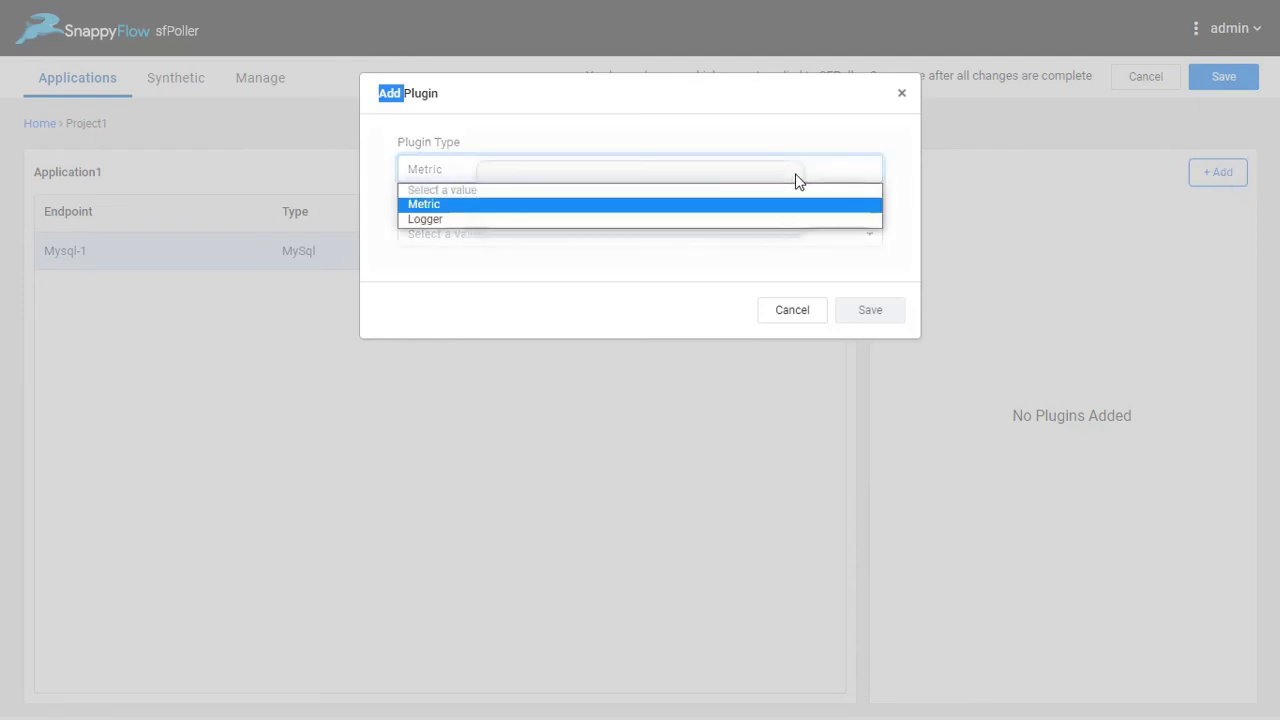
pyautogui.click(620, 206)
pyautogui.click(620, 212)
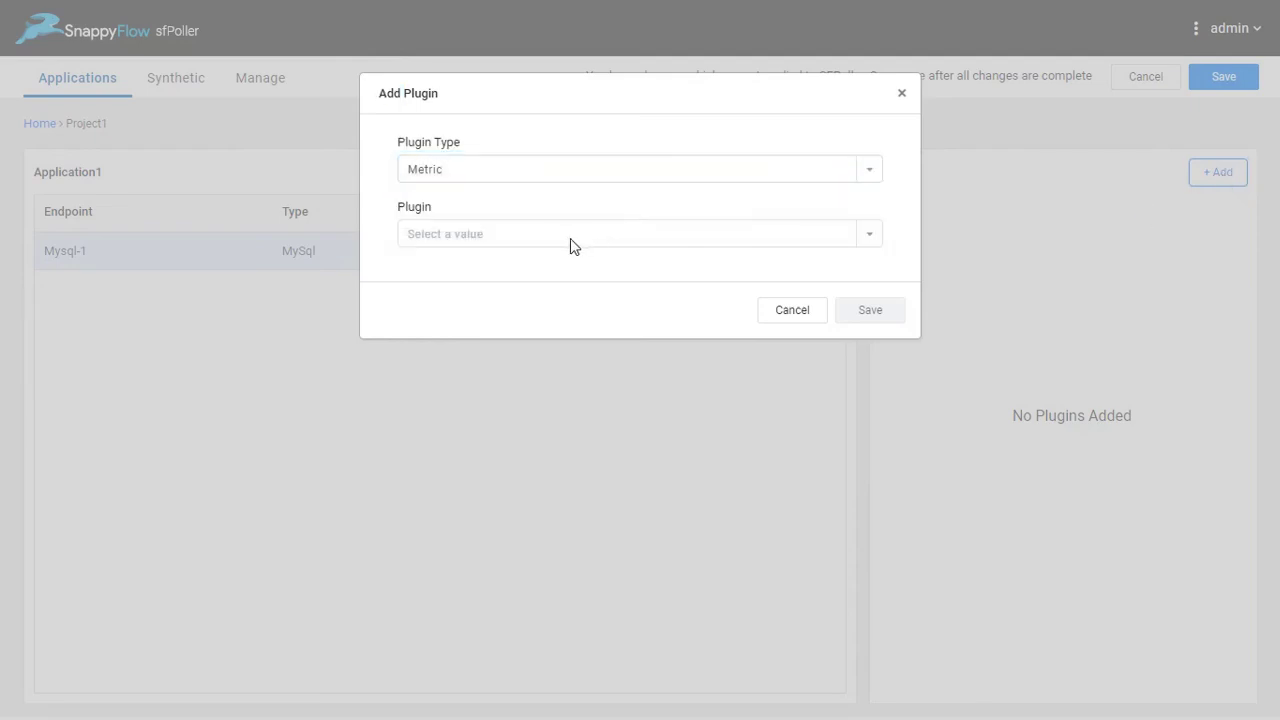
pyautogui.click(570, 240)
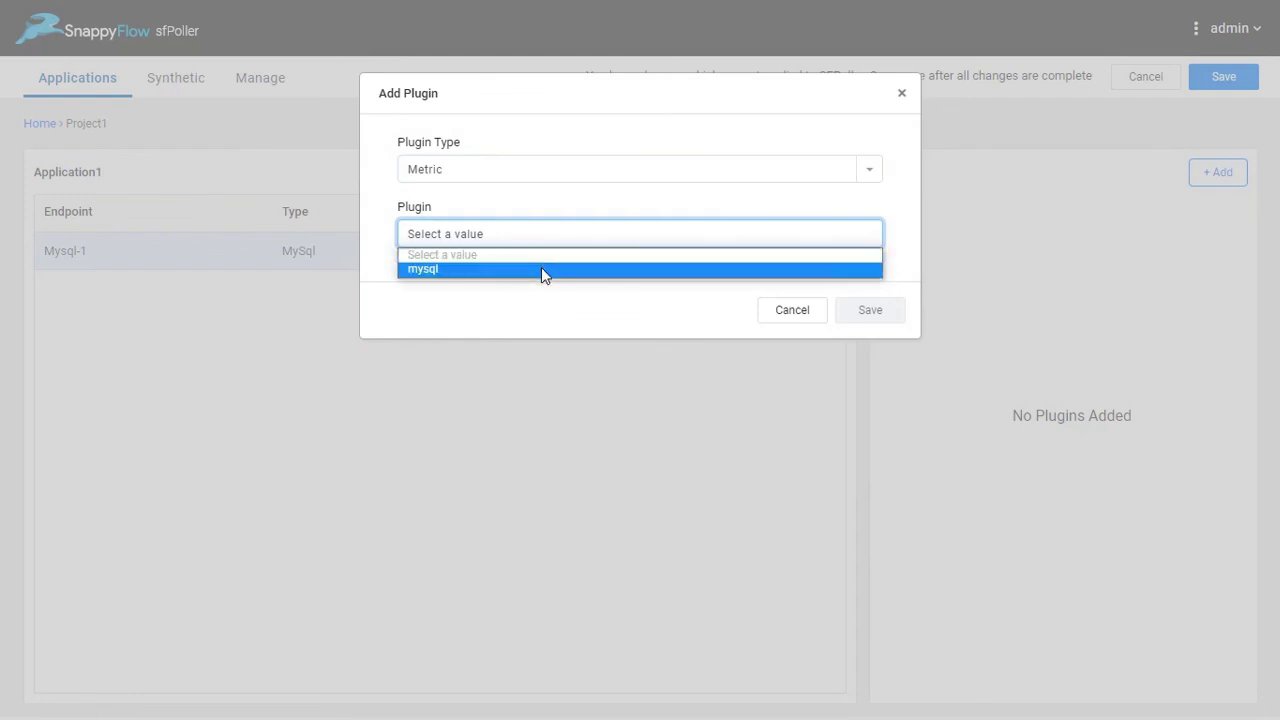
pyautogui.click(542, 268)
# - Save the mysql plugin with username root and a new password, and apply the pending changes to sfPoller
pyautogui.click(553, 303)
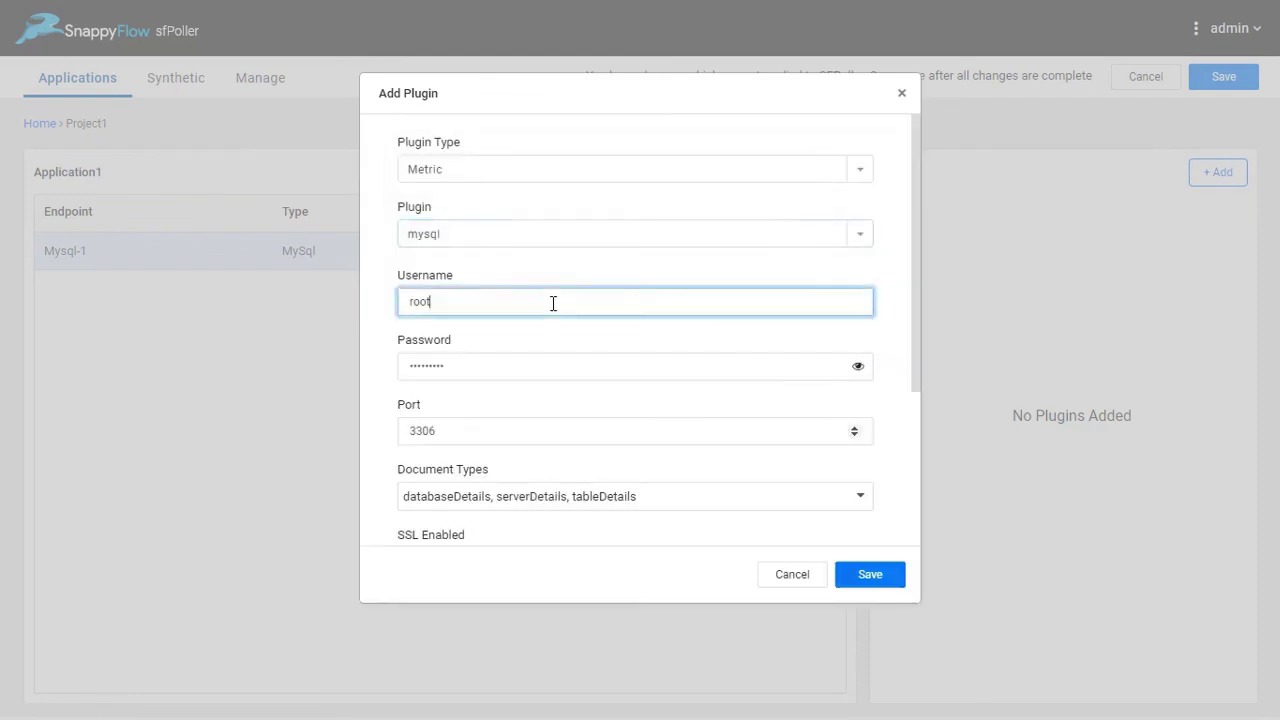
pyautogui.click(492, 365)
pyautogui.press('BackSpace')
pyautogui.press('BackSpace')
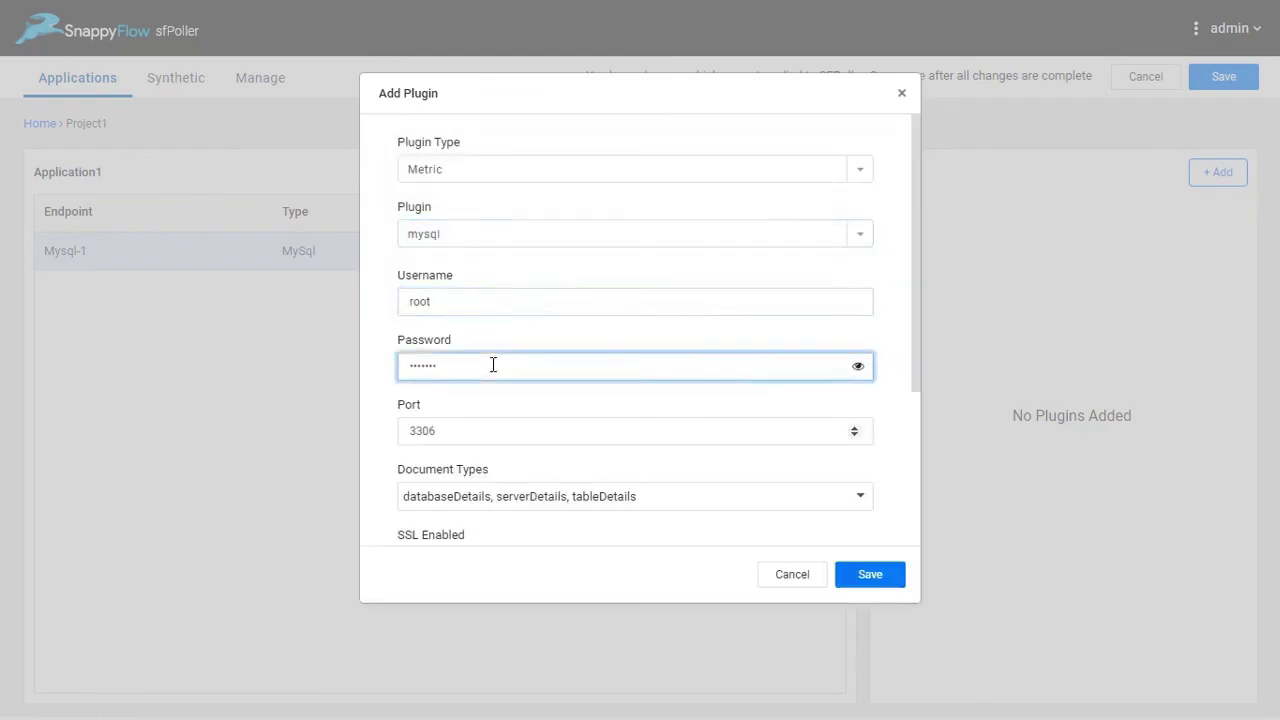
pyautogui.press('BackSpace')
pyautogui.press('BackSpace')
pyautogui.write('•••')
pyautogui.click(869, 577)
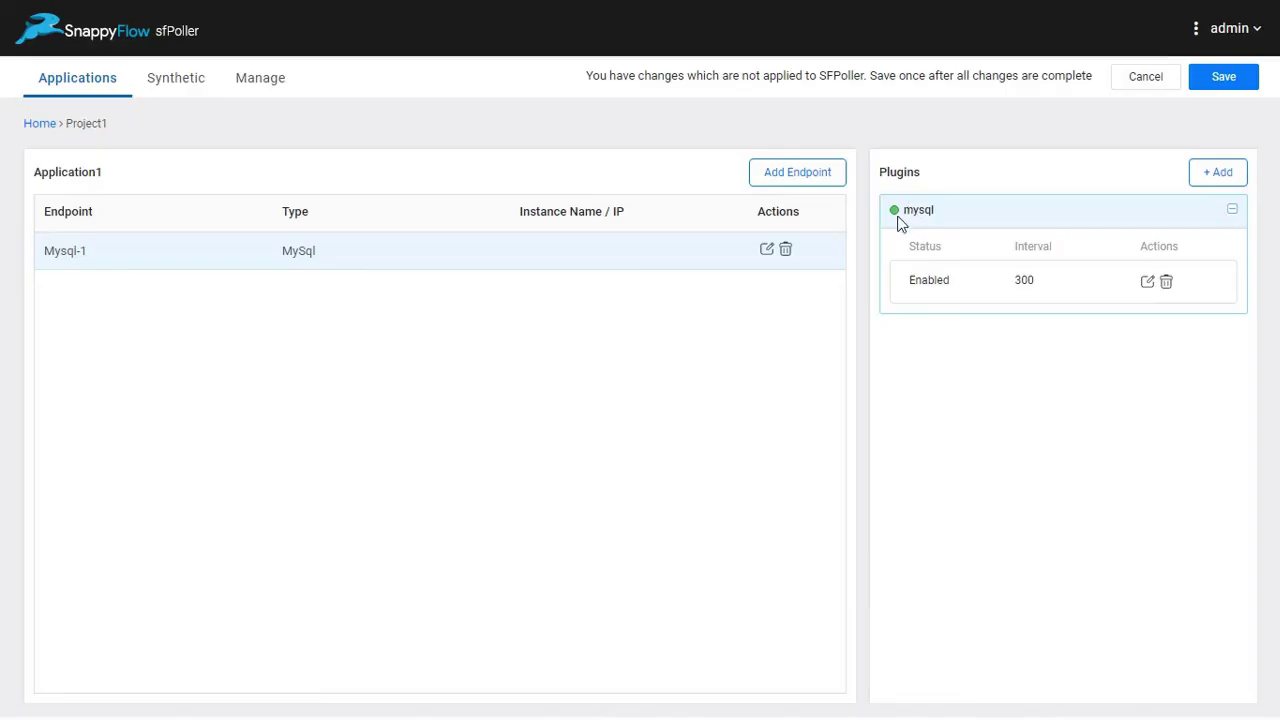
pyautogui.click(1222, 79)
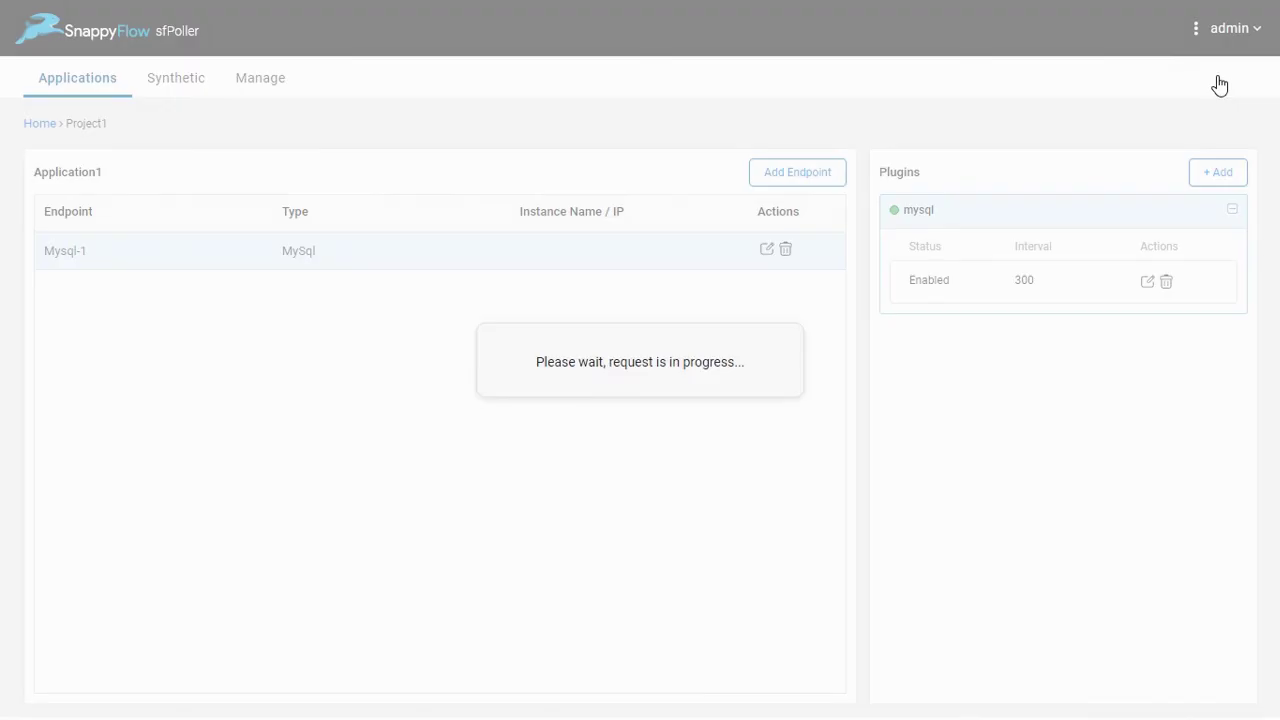